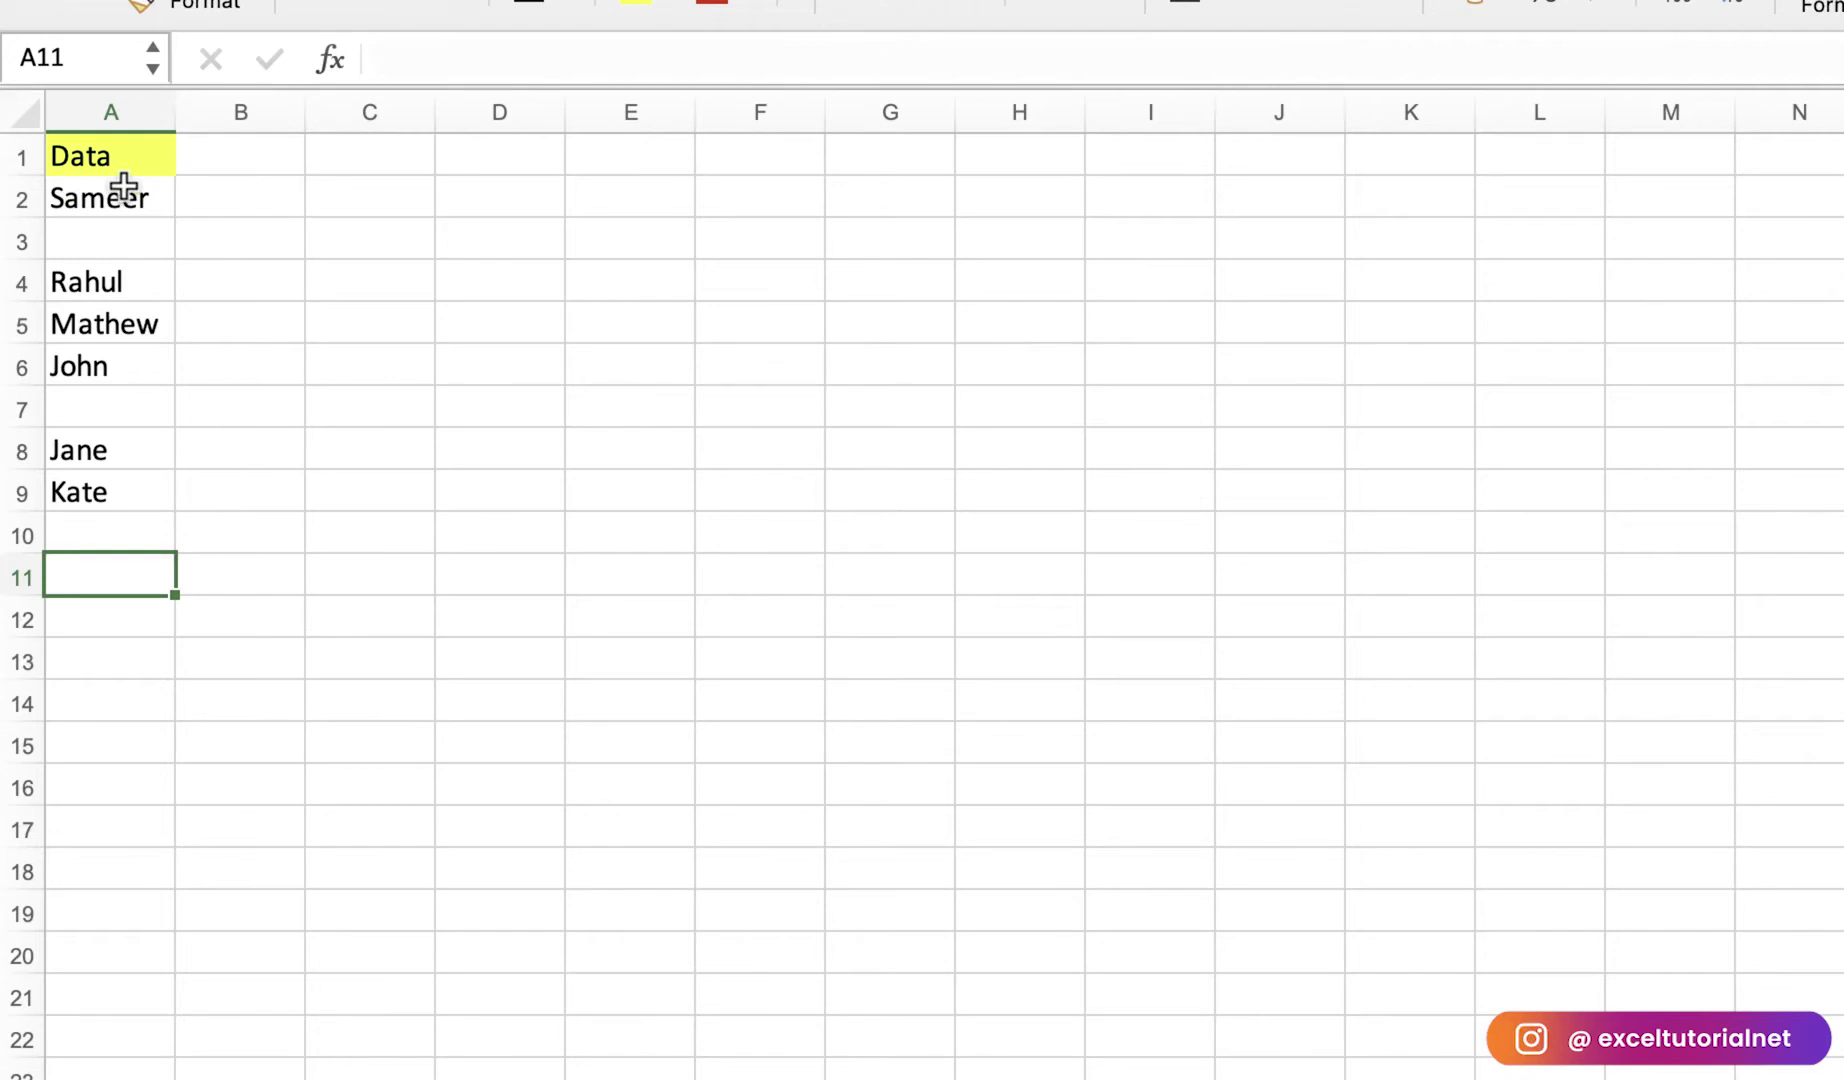
Step: Check which cells in the A2:A11 name list hold names and which are empty
{"action": "left_click", "coordinate": [124, 192]}
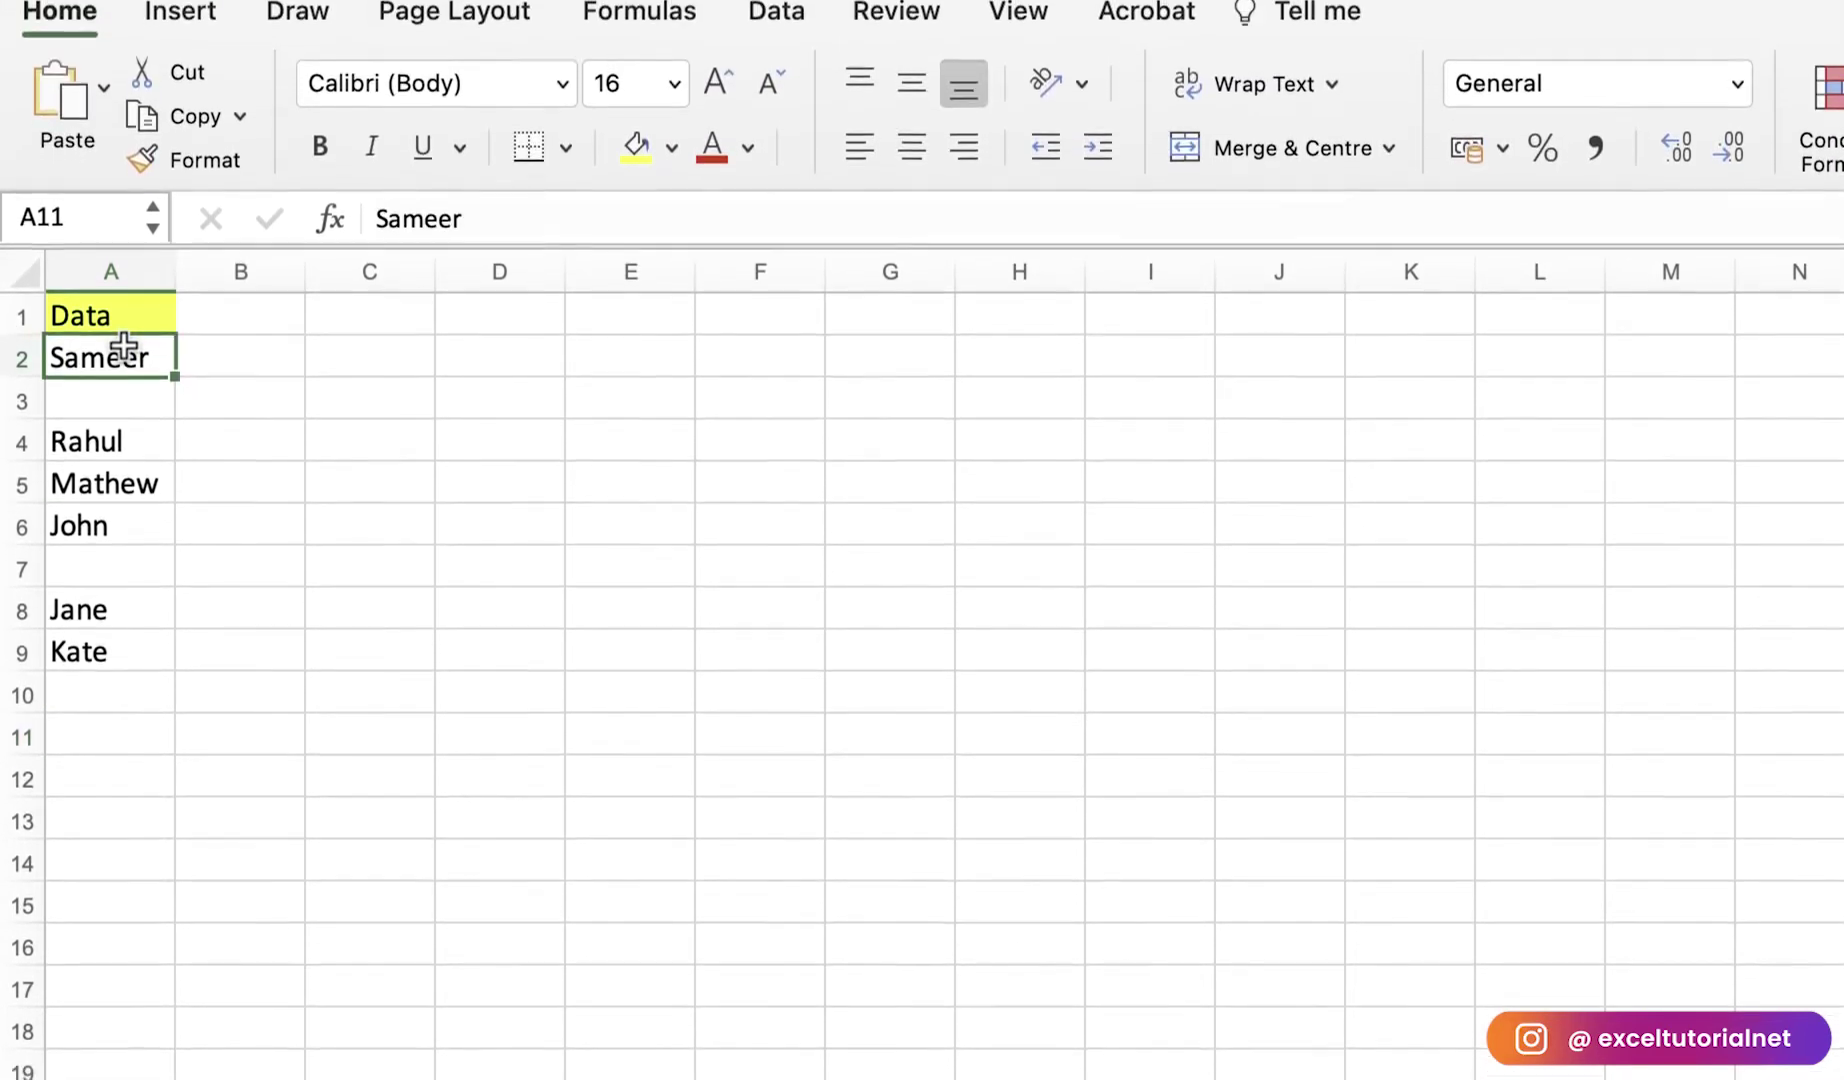
{"action": "left_click", "coordinate": [123, 500]}
{"action": "left_click", "coordinate": [130, 570]}
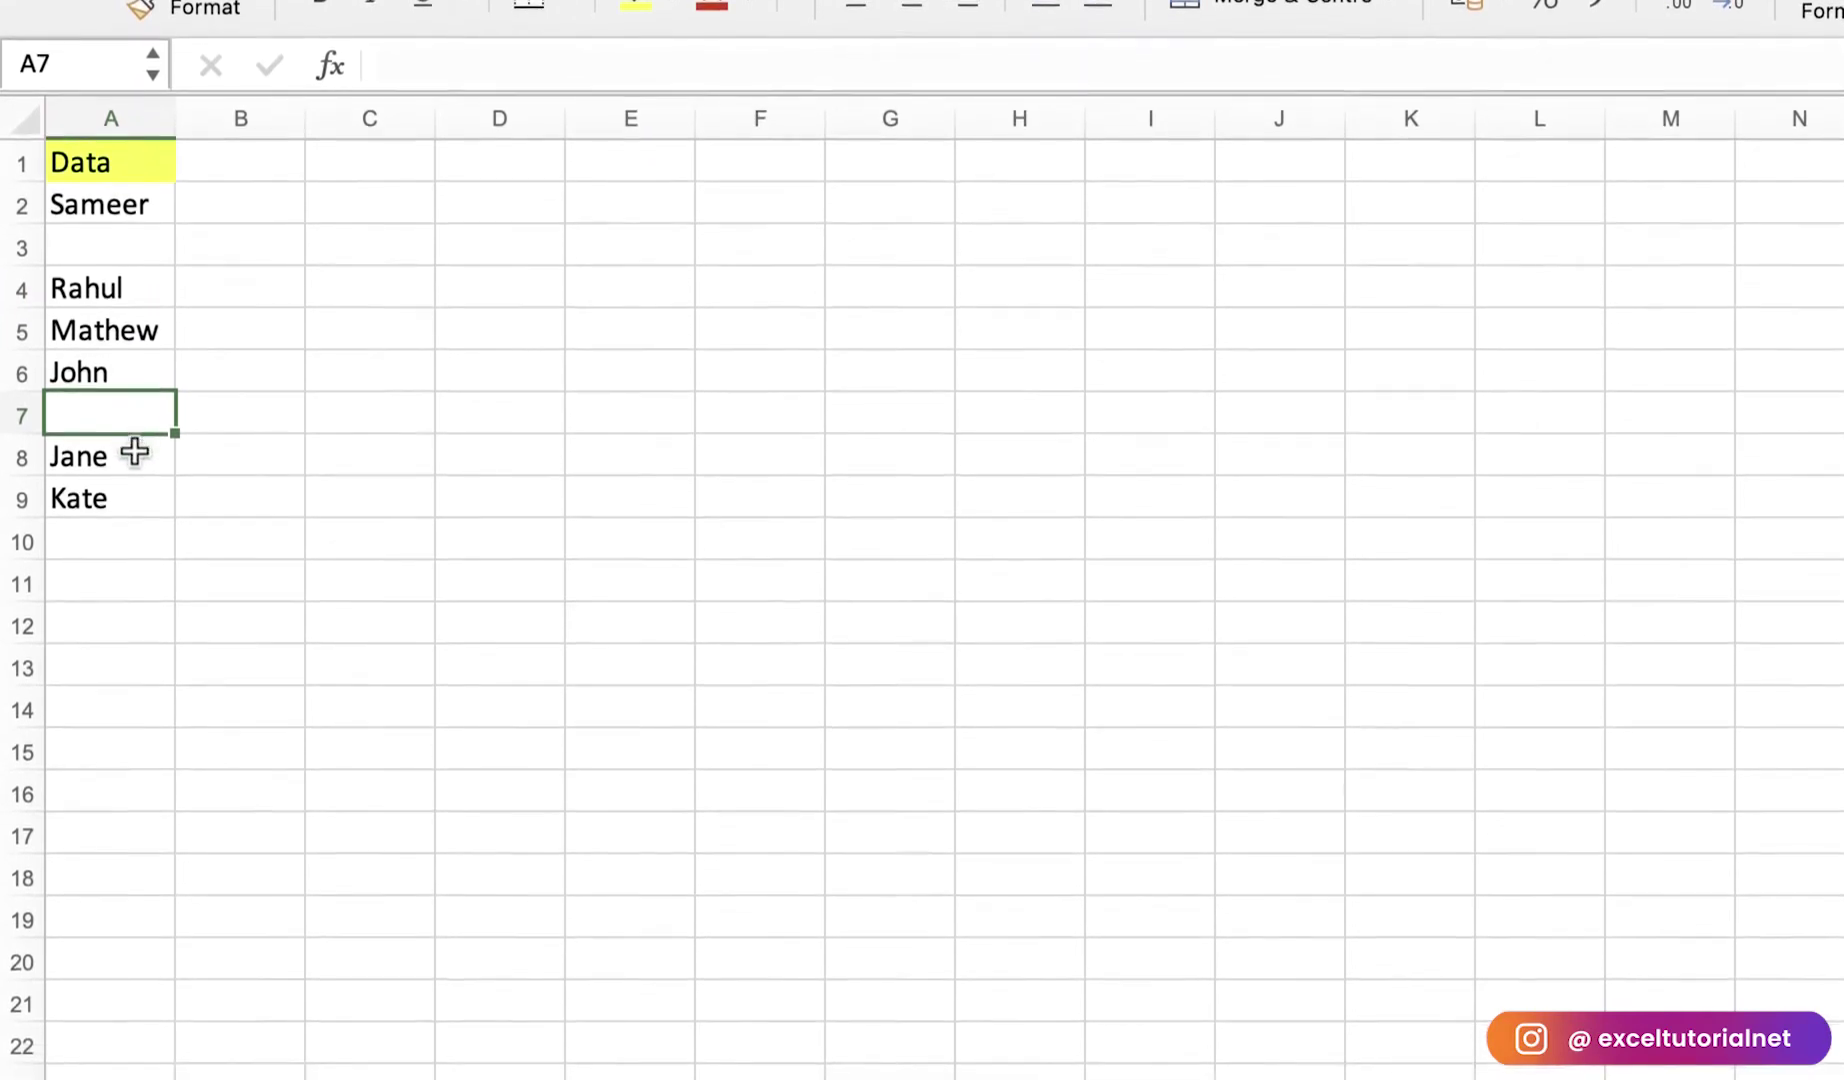
{"action": "left_click", "coordinate": [140, 500]}
{"action": "left_click", "coordinate": [140, 537]}
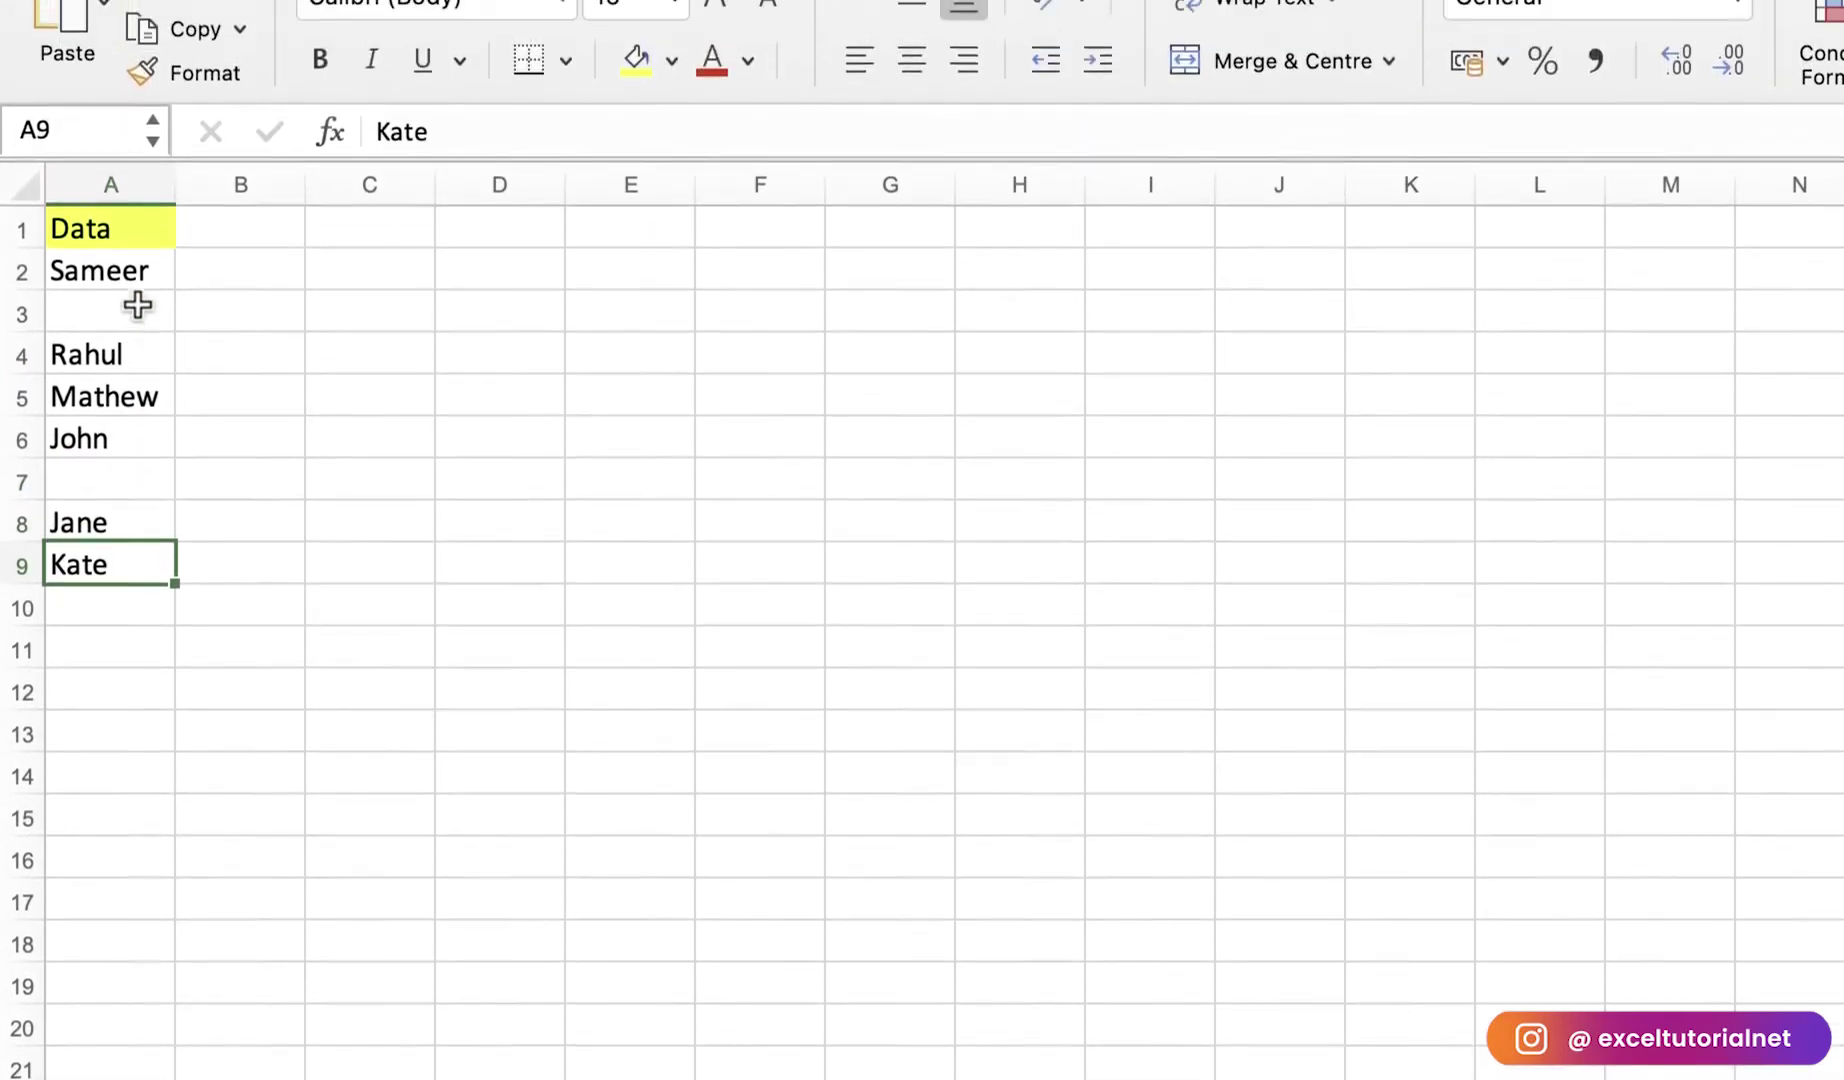
{"action": "left_click", "coordinate": [132, 244]}
{"action": "left_click", "coordinate": [137, 375]}
{"action": "left_click", "coordinate": [146, 410]}
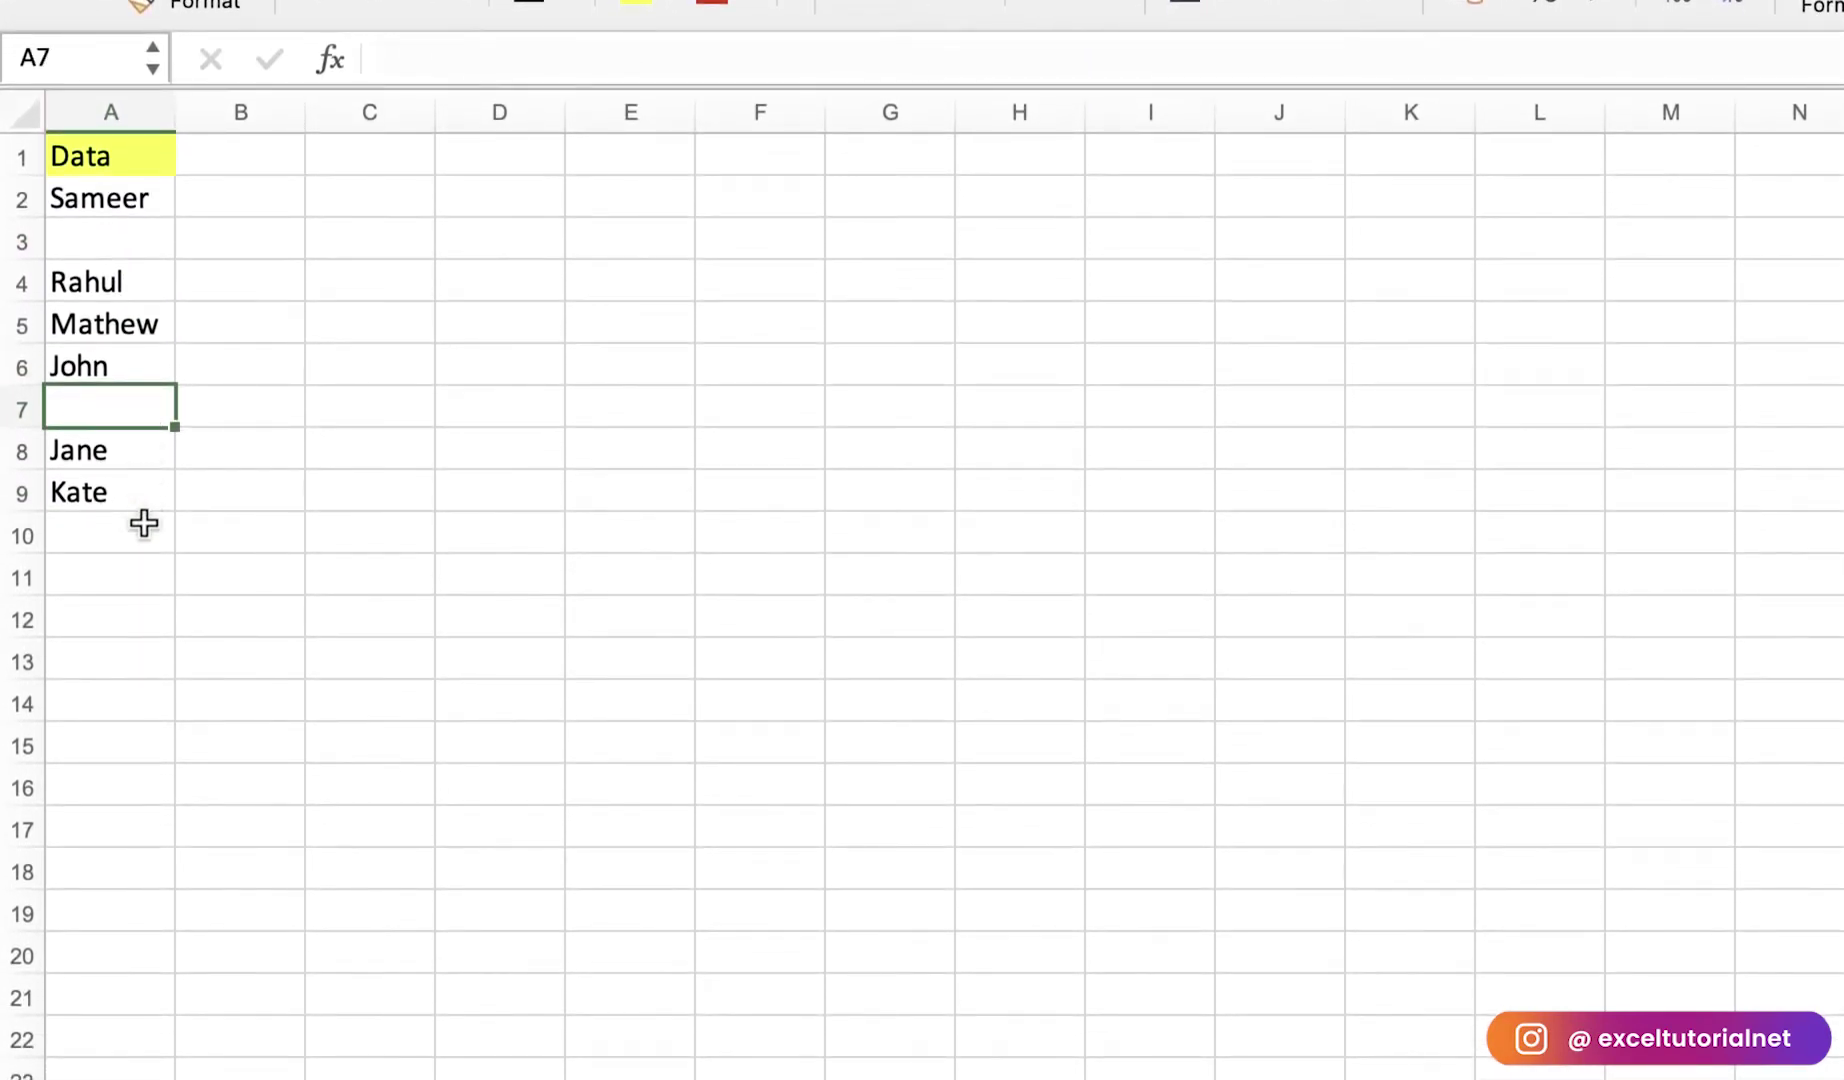
{"action": "left_click", "coordinate": [144, 543]}
{"action": "left_click", "coordinate": [124, 586]}
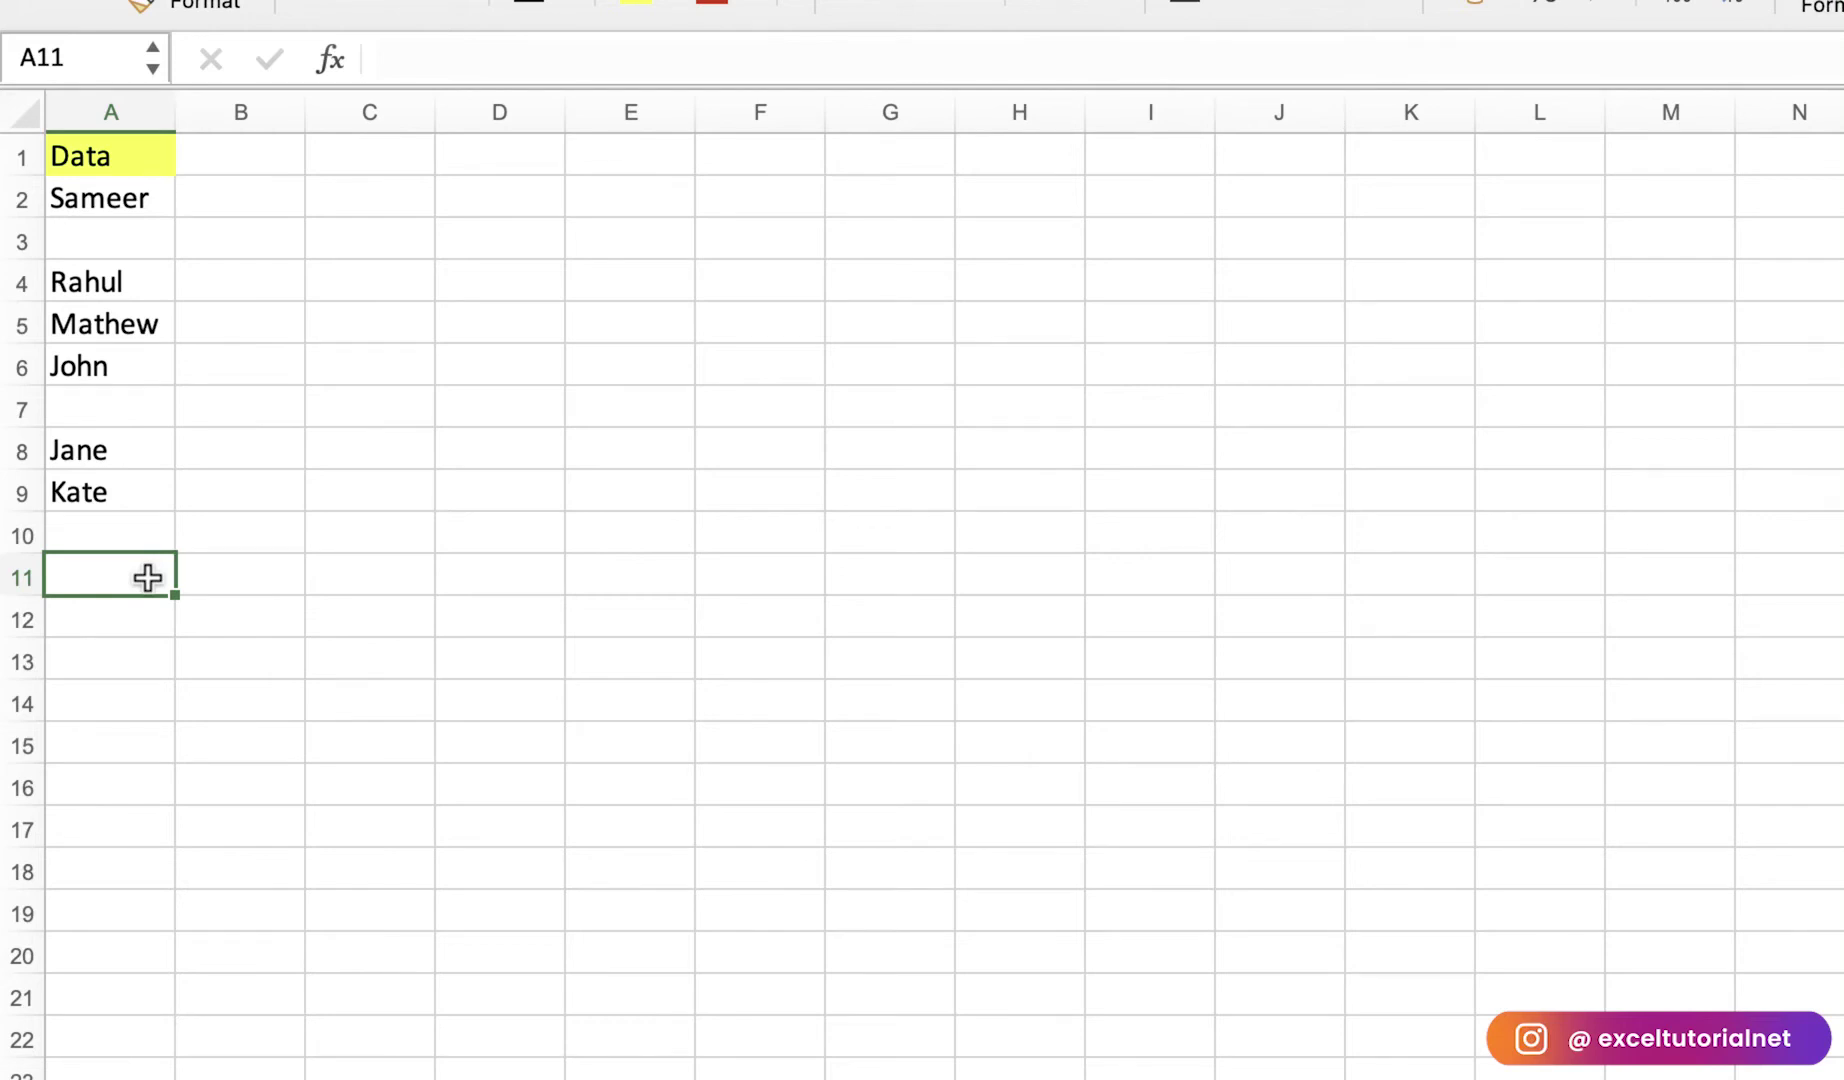
Step: Select the names from A2 down to A10, then the empty cell A11
{"action": "left_click", "coordinate": [135, 188]}
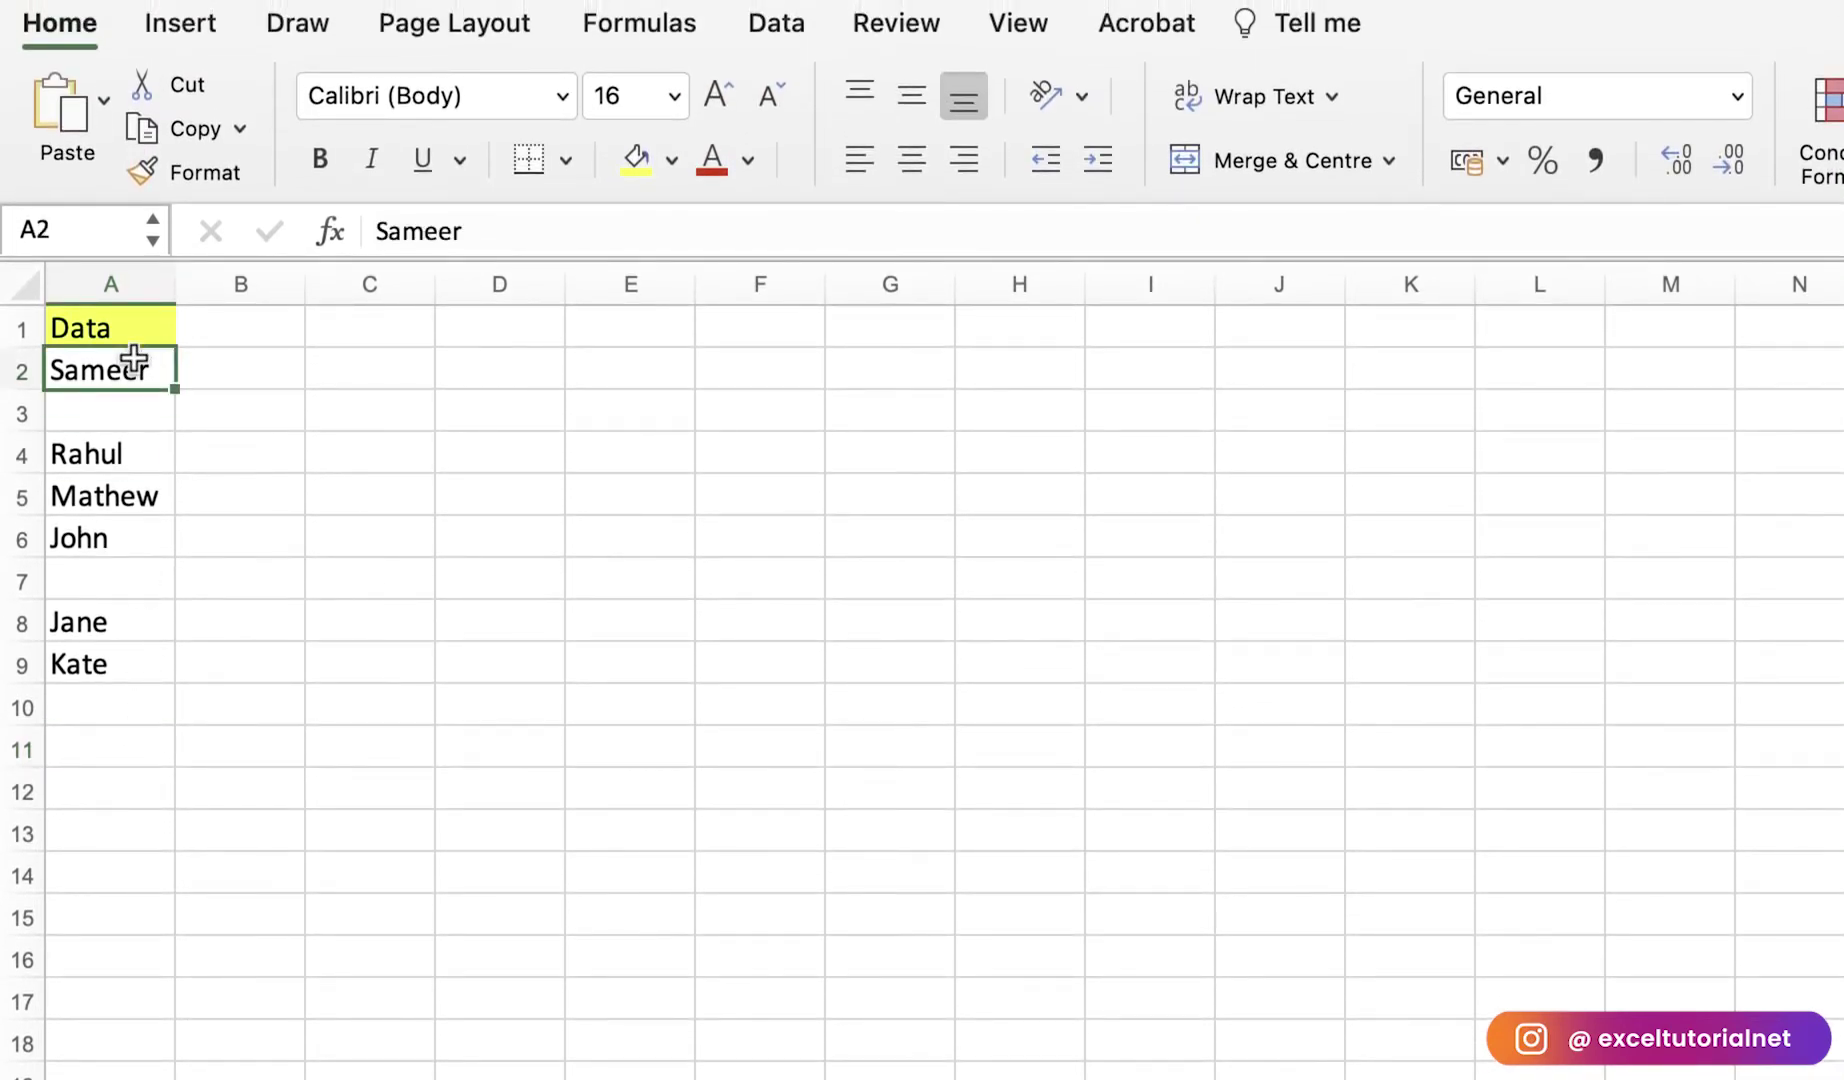
{"action": "left_click_drag", "start_coordinate": [135, 358], "coordinate": [138, 688]}
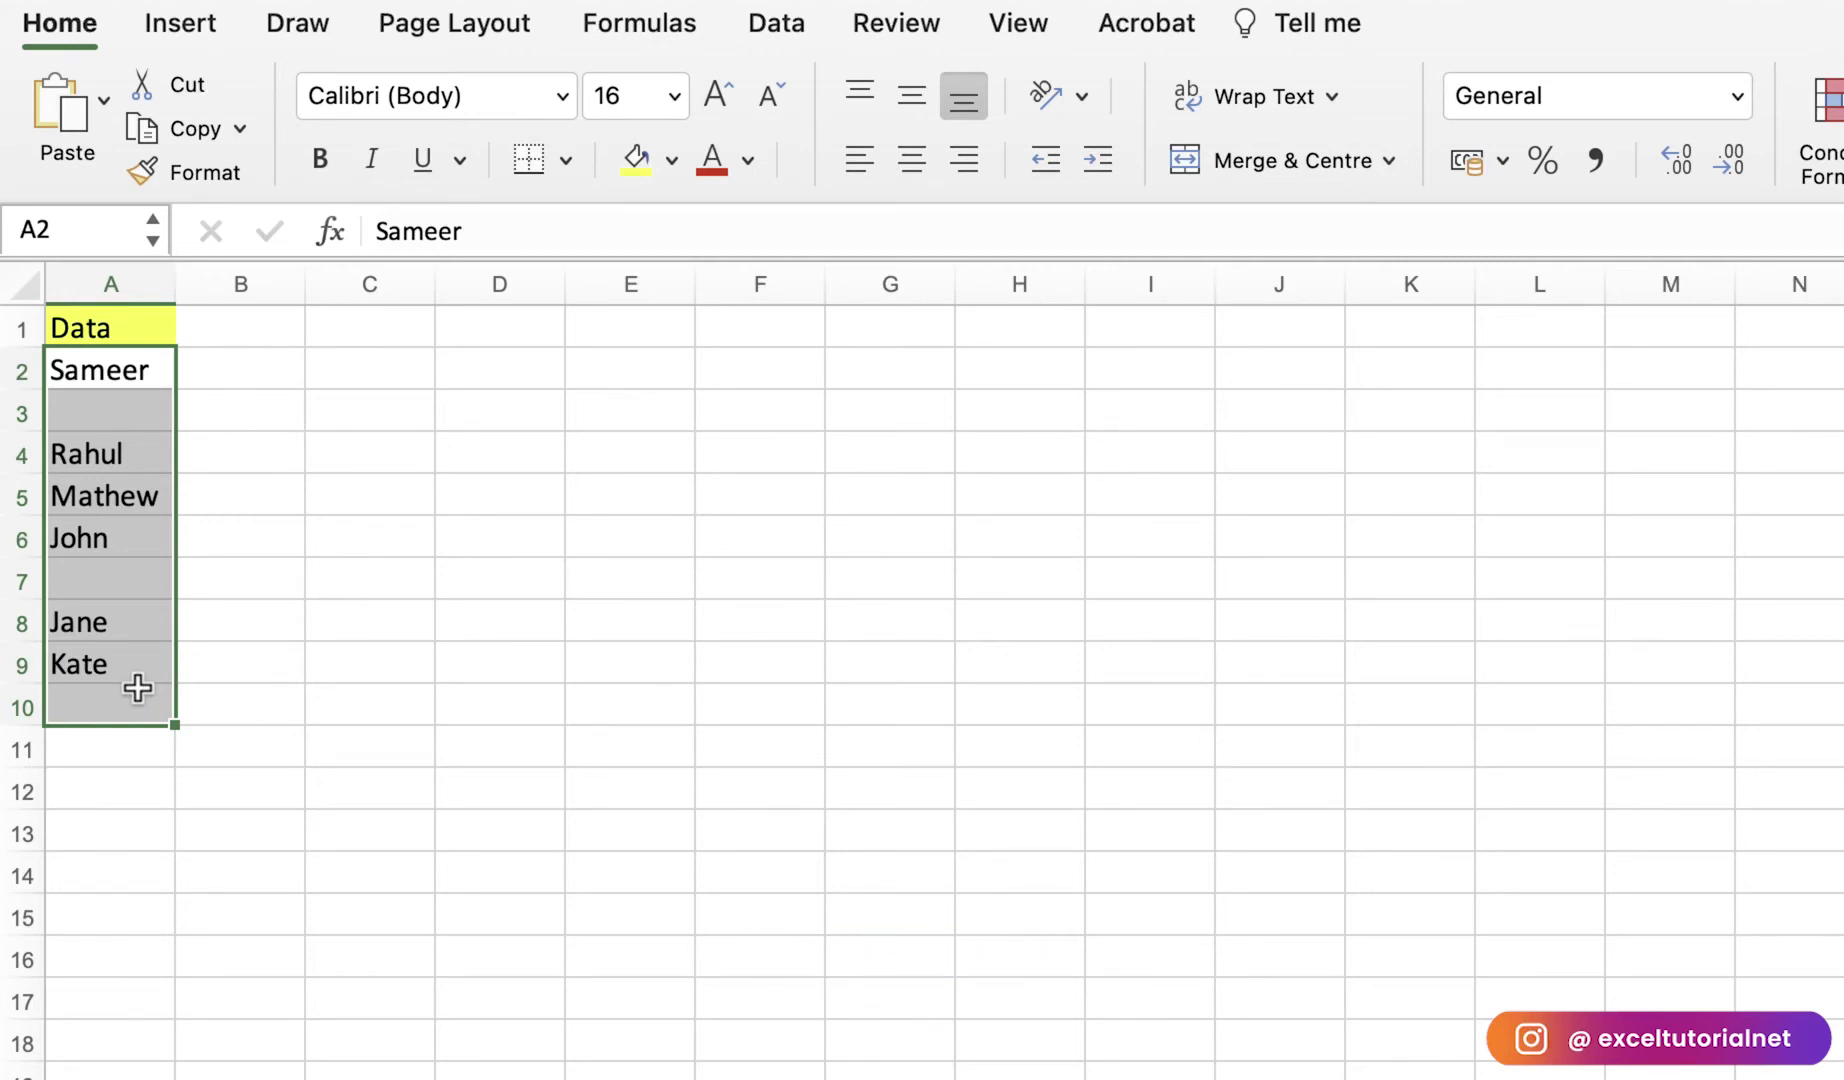
{"action": "scroll", "coordinate": [137, 687], "scroll_direction": "down", "scroll_amount": 1}
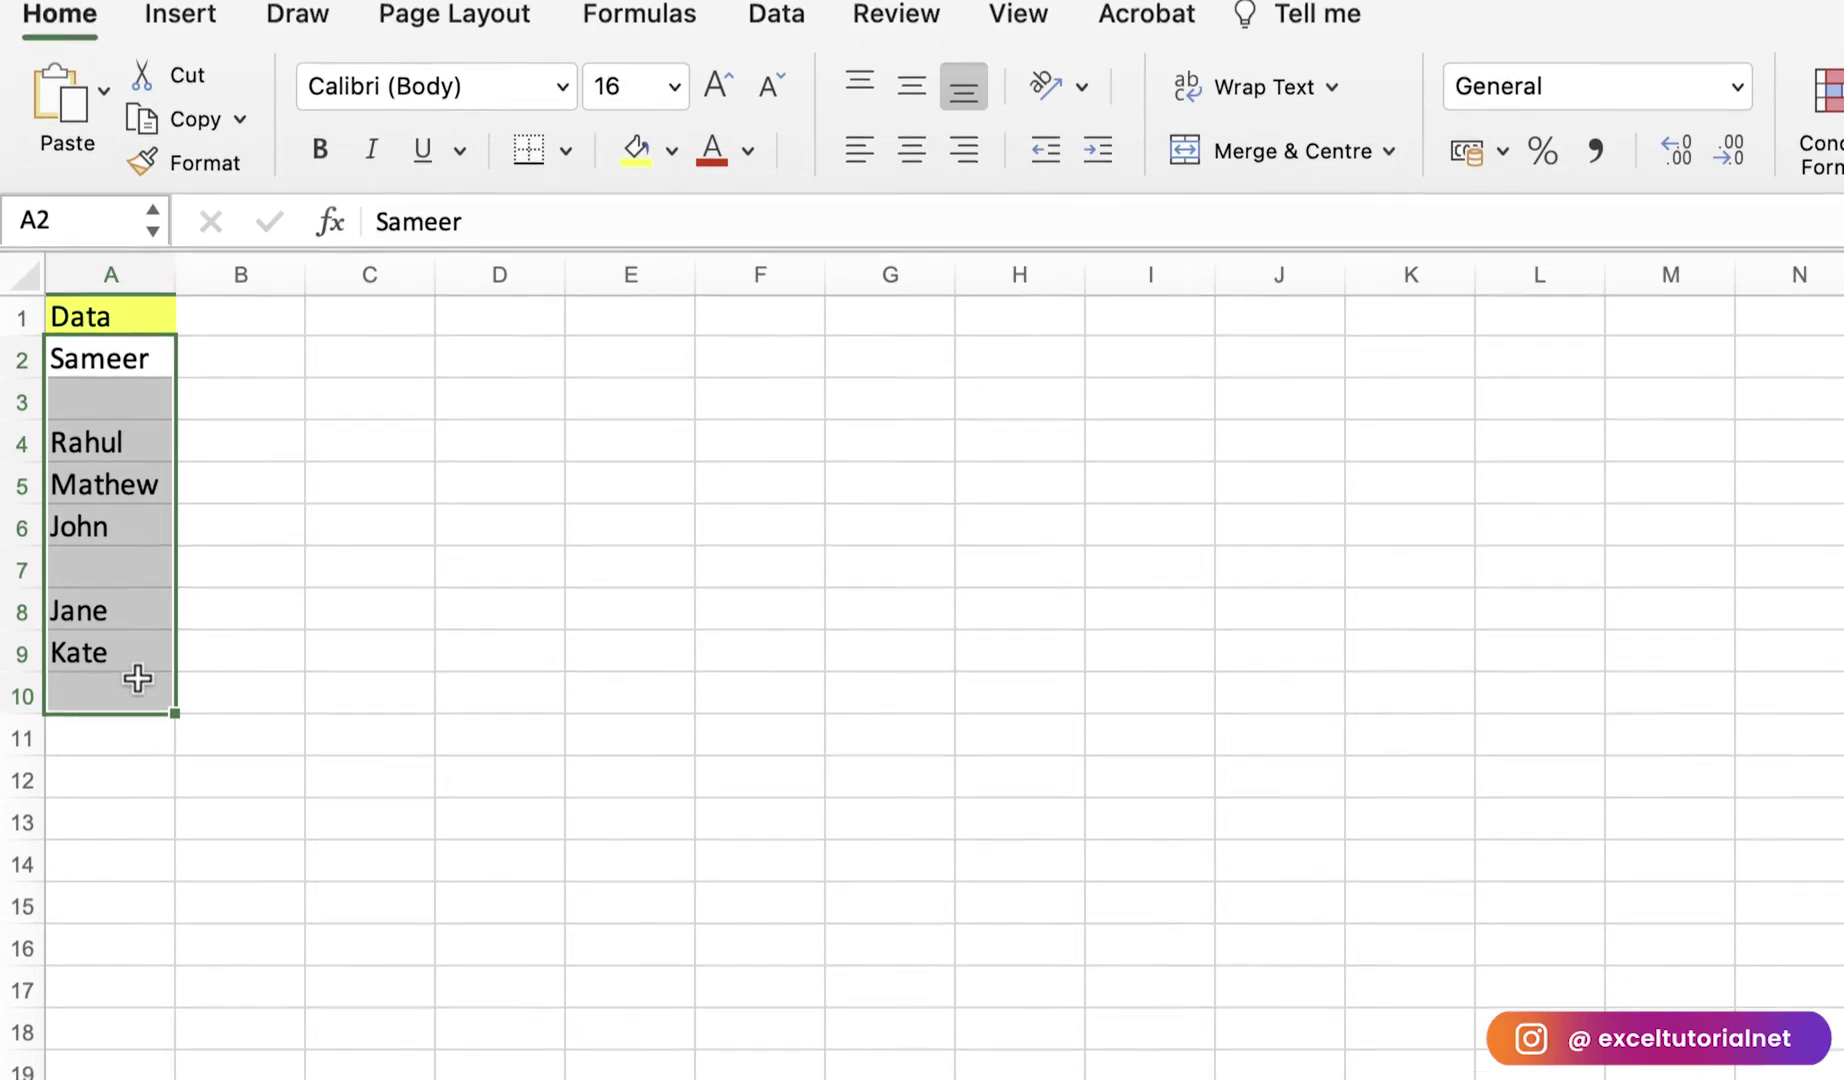
{"action": "double_click", "coordinate": [136, 746]}
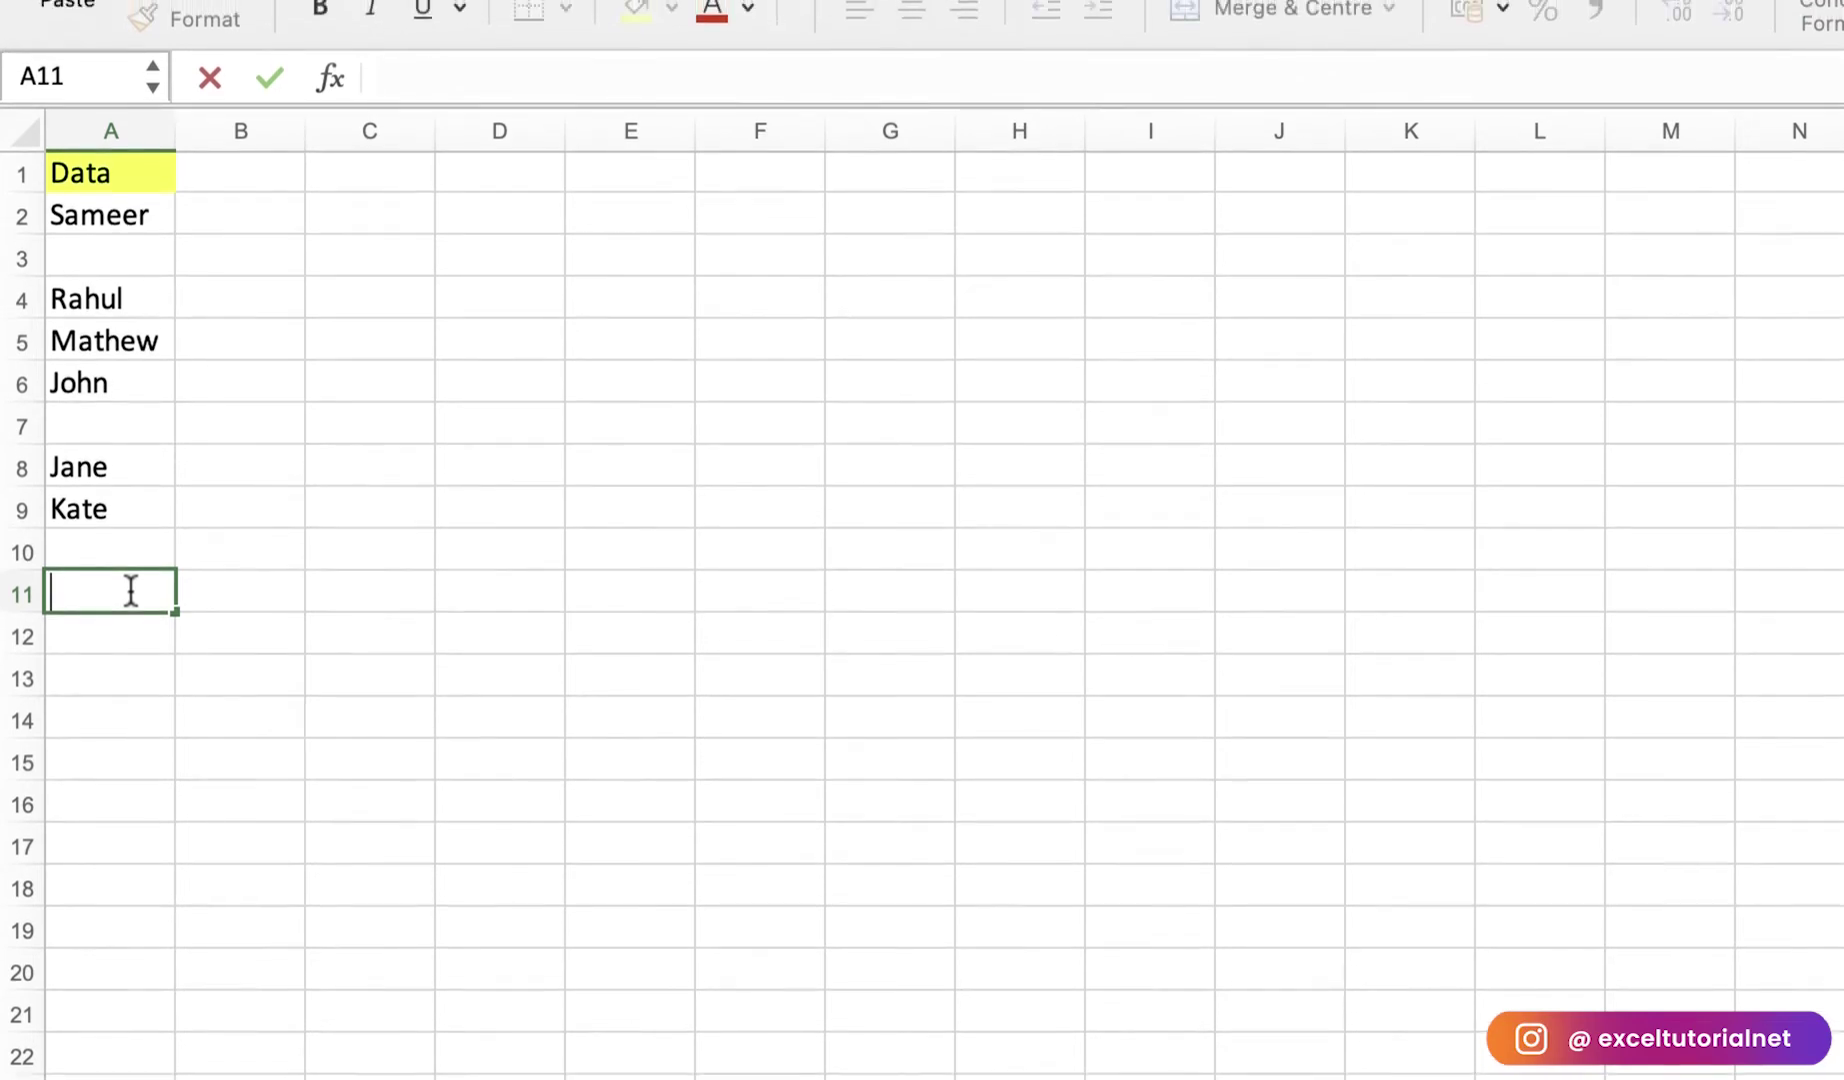
Step: Enter =COUNTBLANK(A2:A9) in B2 so it returns 2 blank names
{"action": "double_click", "coordinate": [267, 205]}
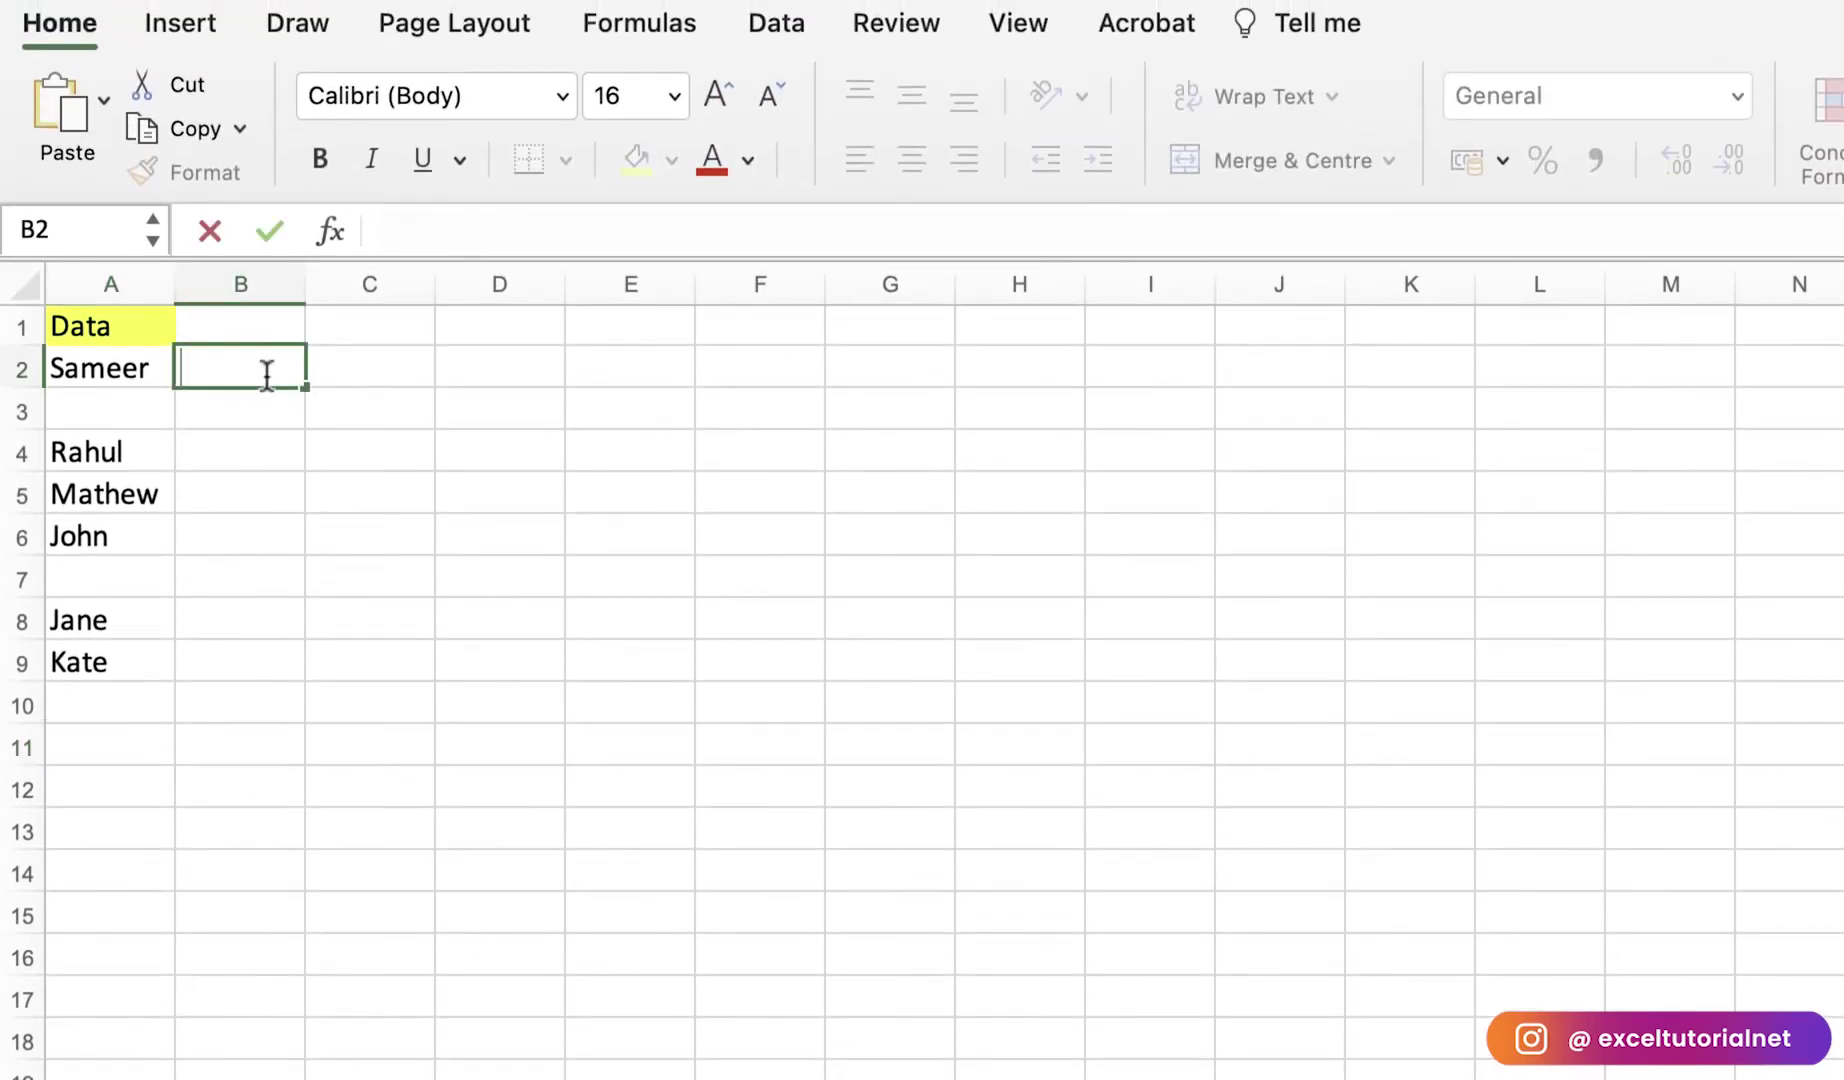
{"action": "type", "text": "="}
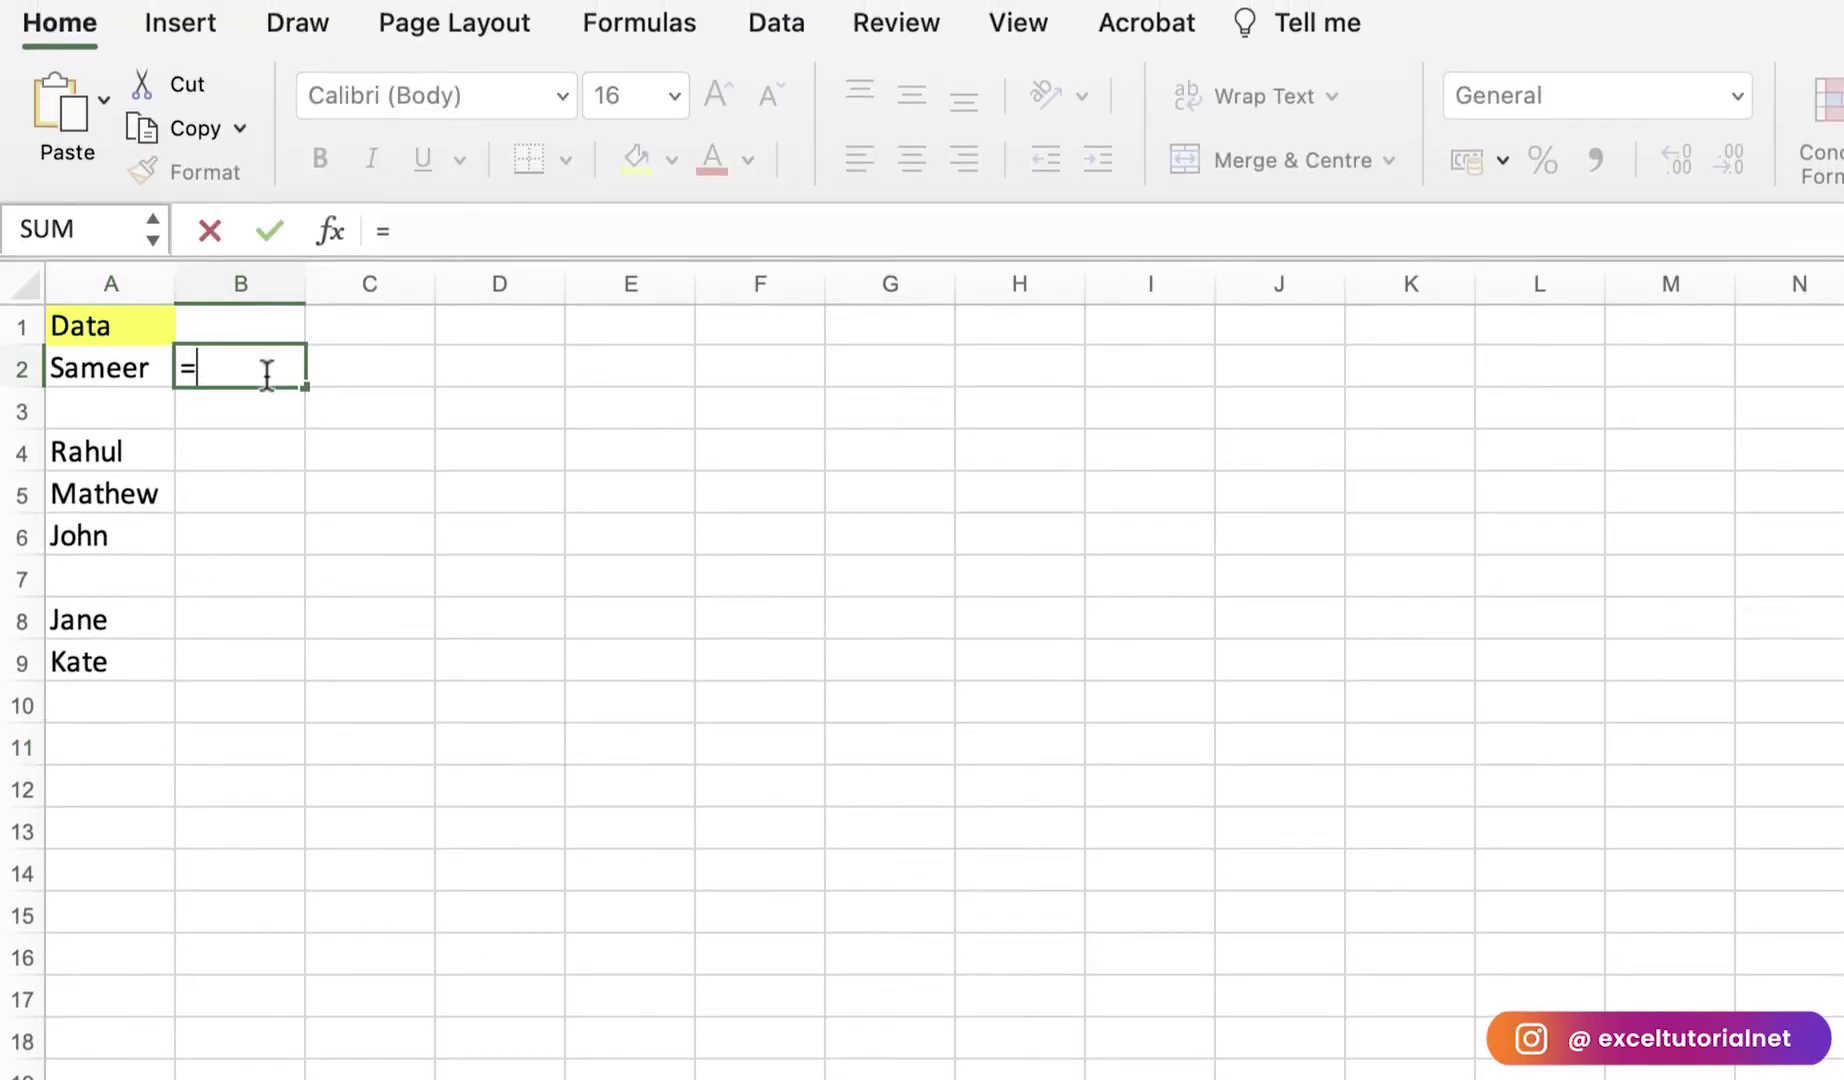
{"action": "type", "text": "COUNT"}
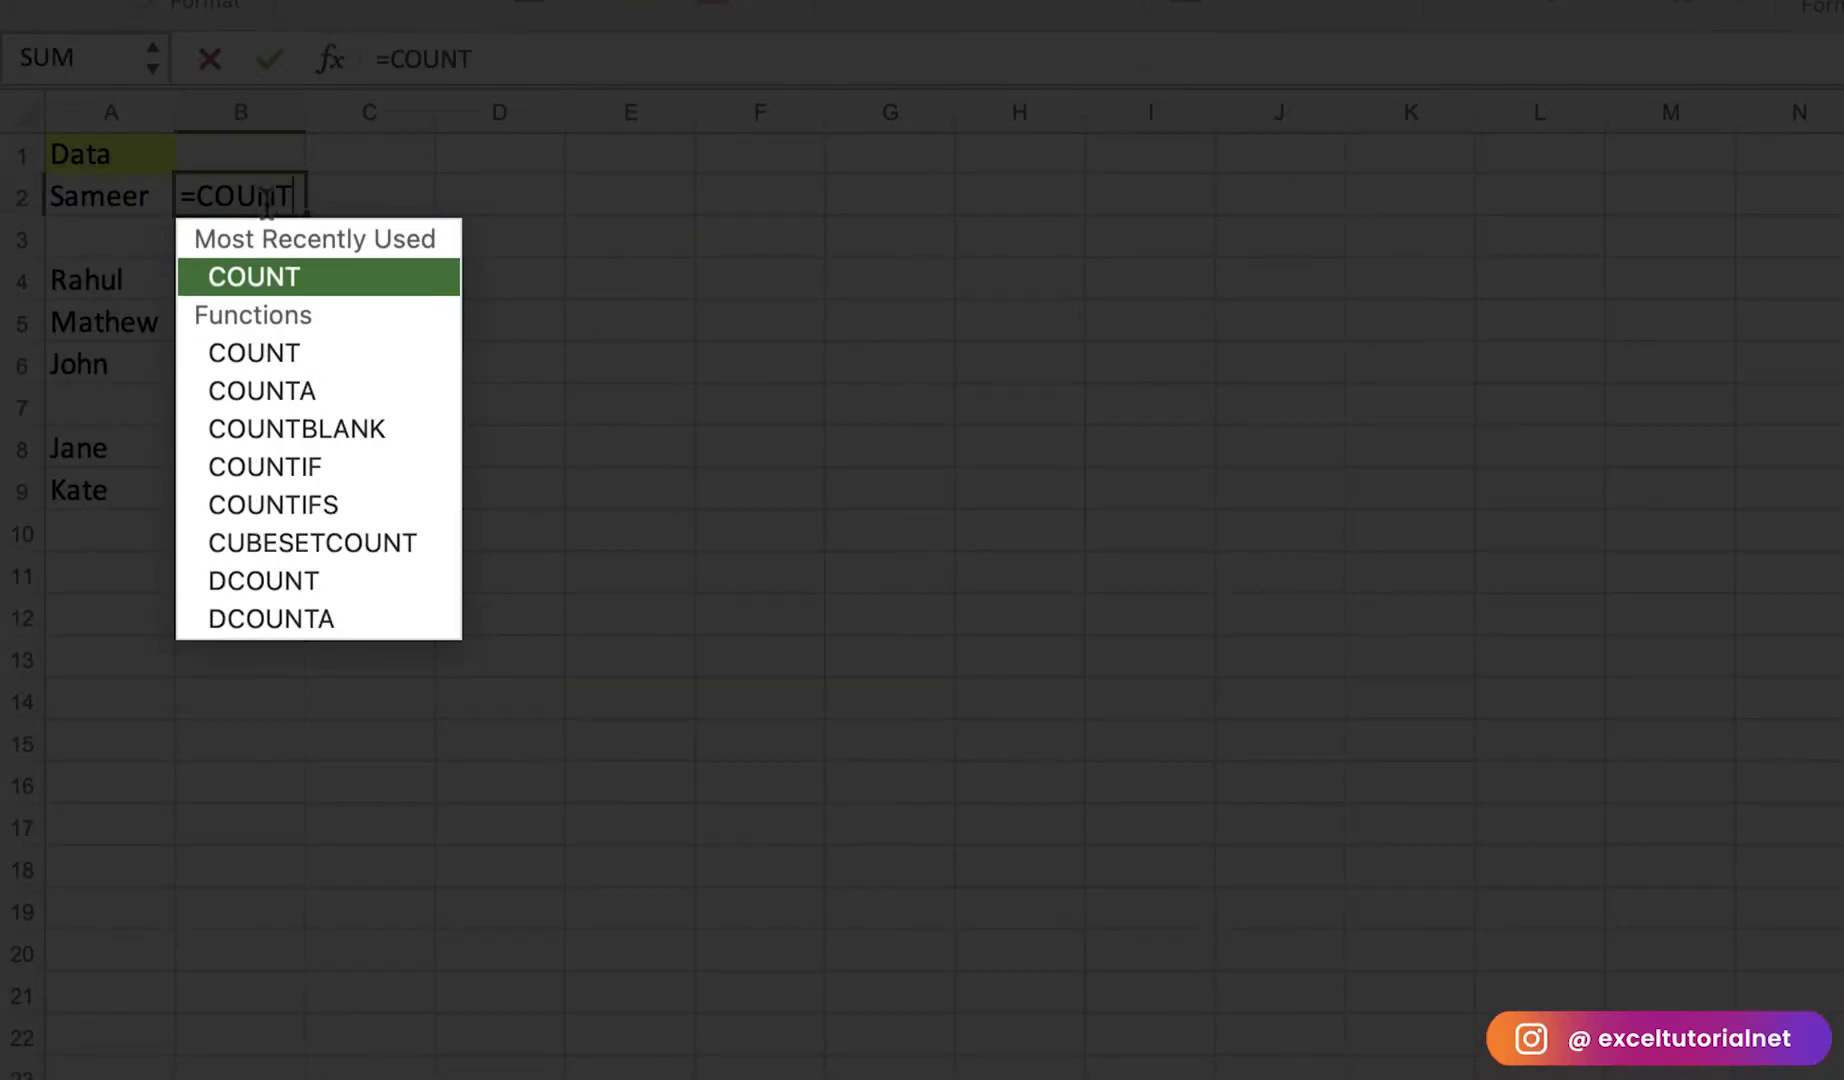
{"action": "key", "text": "Down"}
{"action": "key", "text": "Down"}
{"action": "key", "text": "Down"}
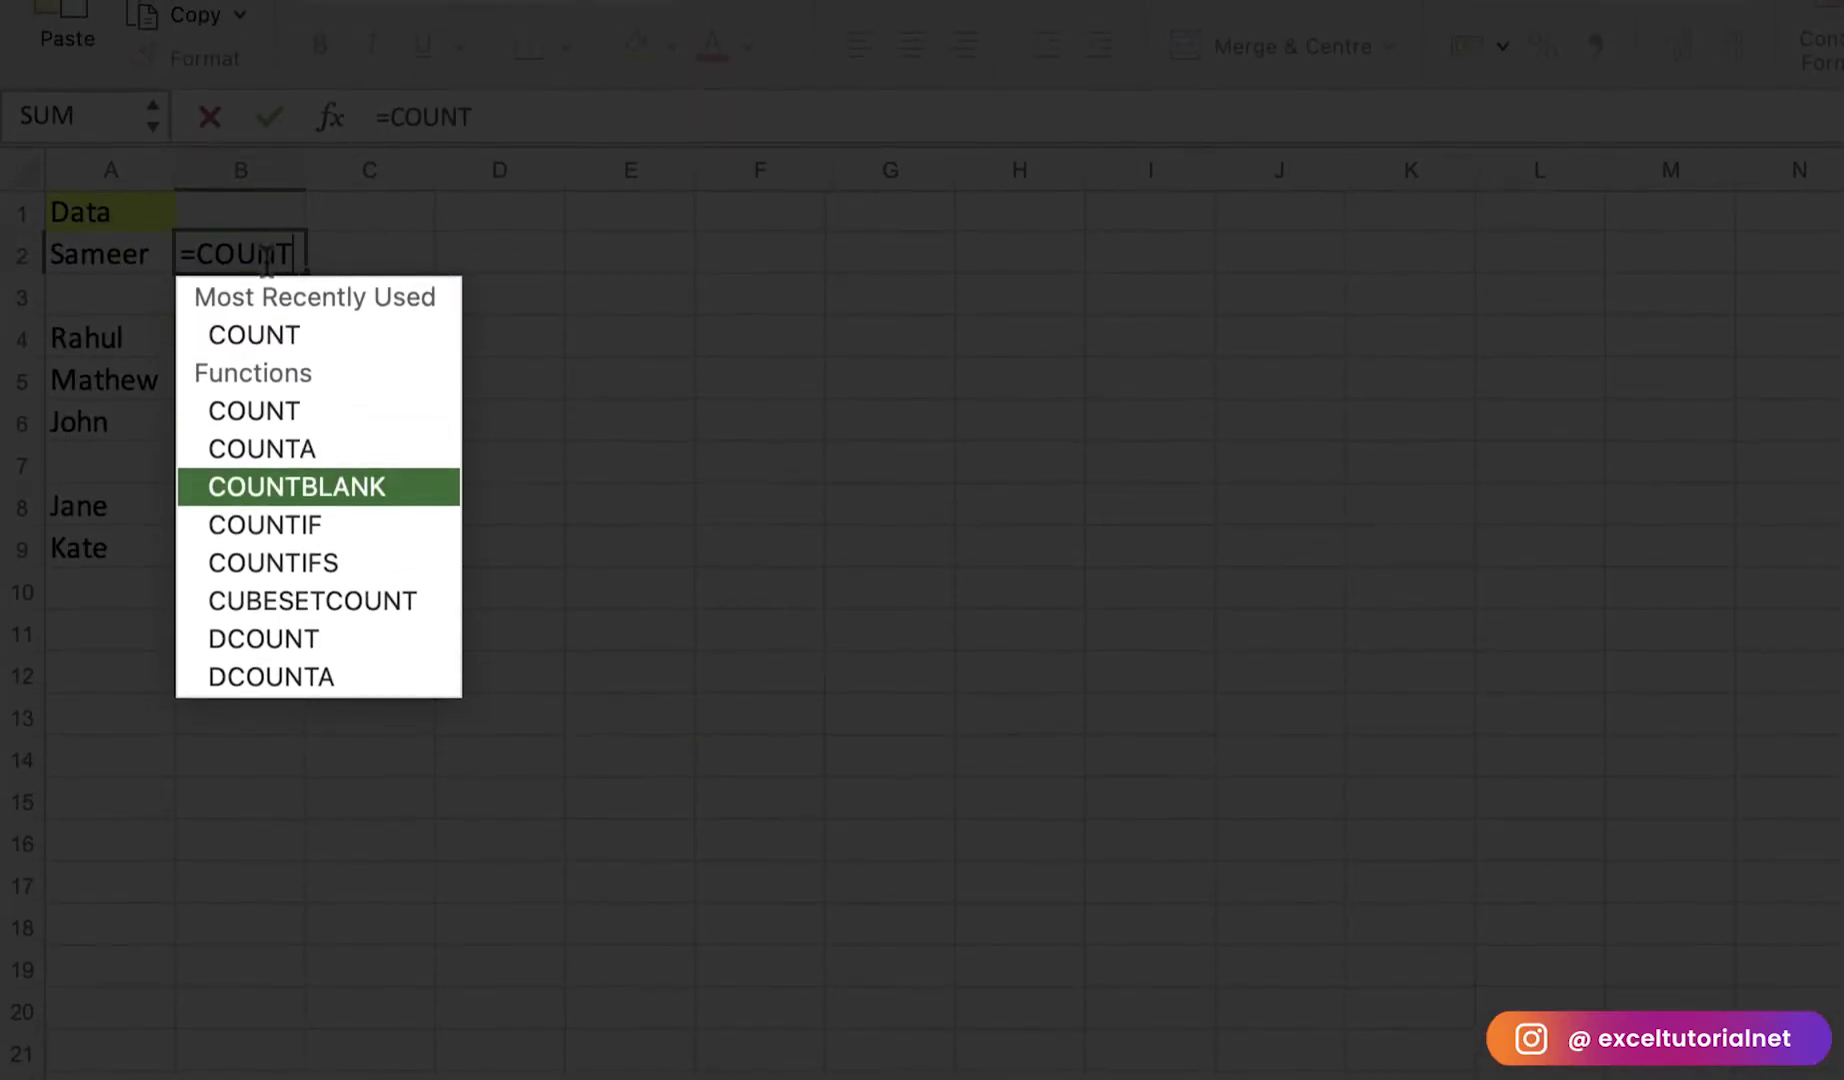
{"action": "key", "text": "Tab"}
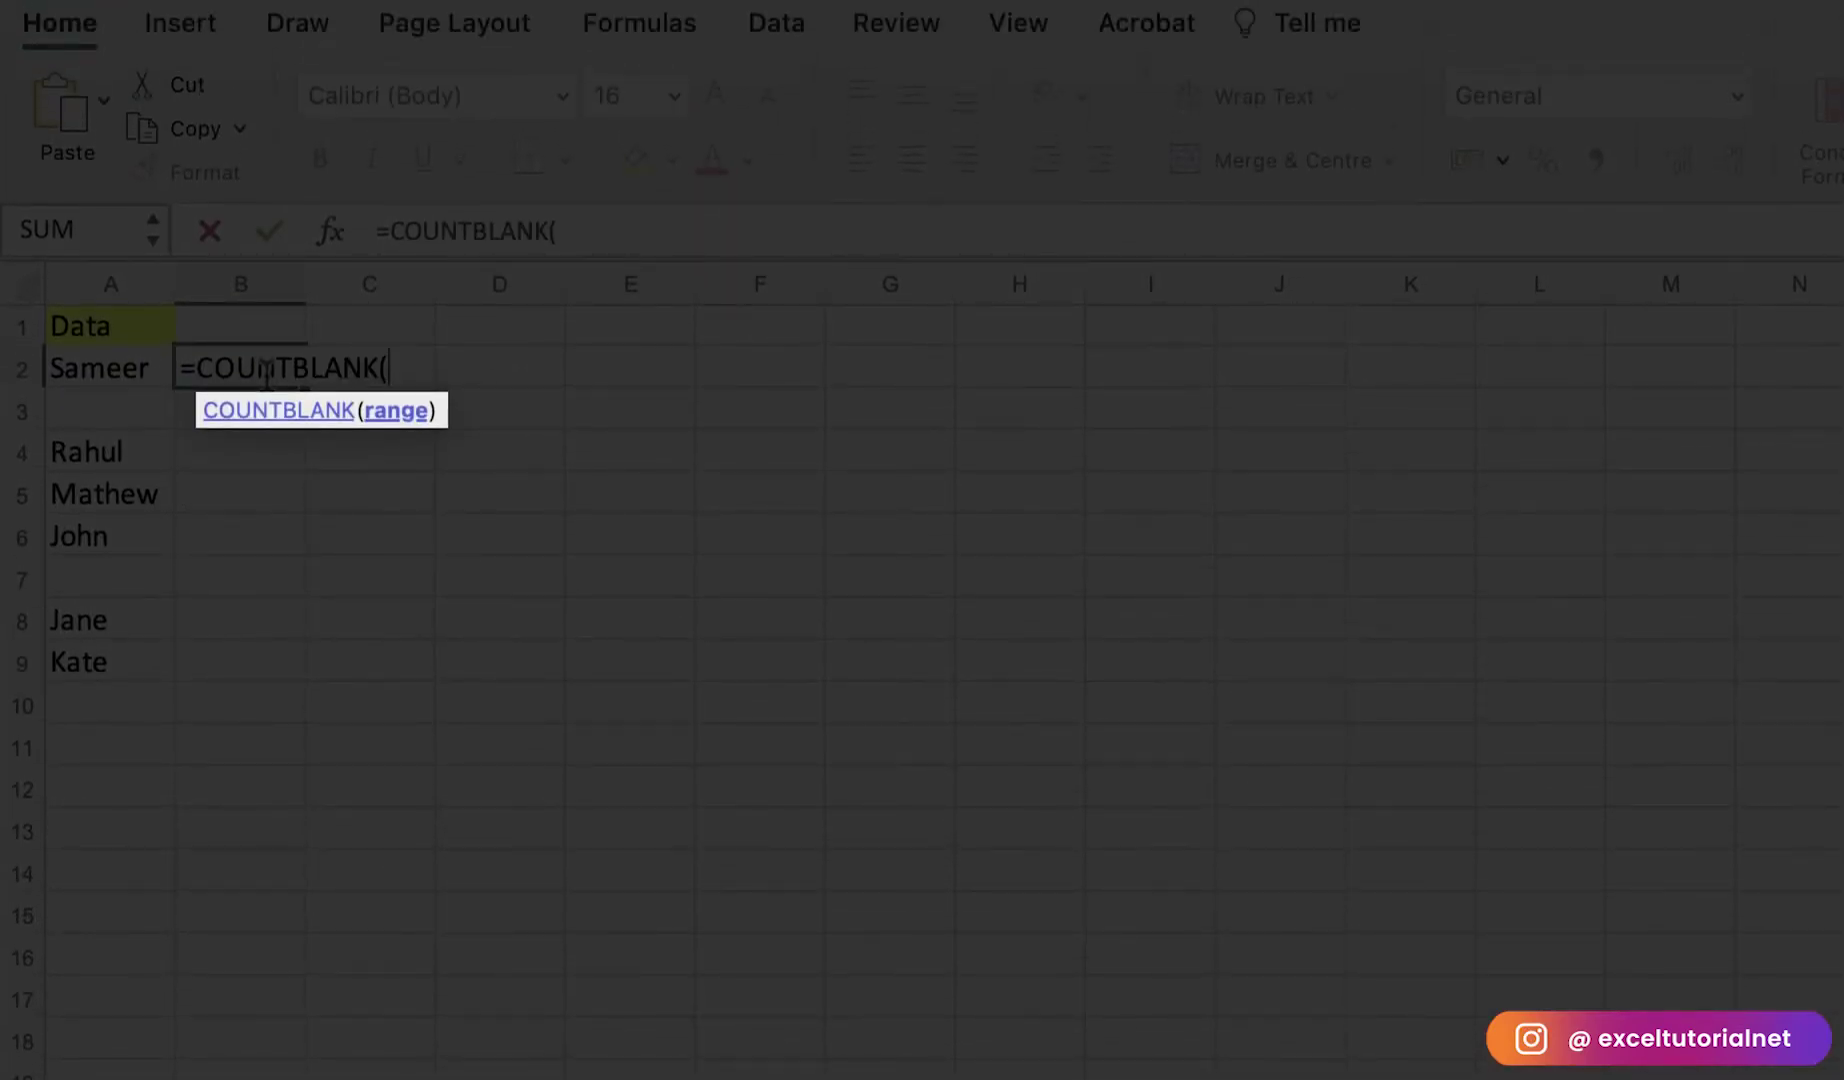
{"action": "left_click_drag", "start_coordinate": [95, 352], "coordinate": [113, 610]}
{"action": "left_click_drag", "start_coordinate": [113, 500], "coordinate": [113, 500]}
{"action": "type", "text": ")"}
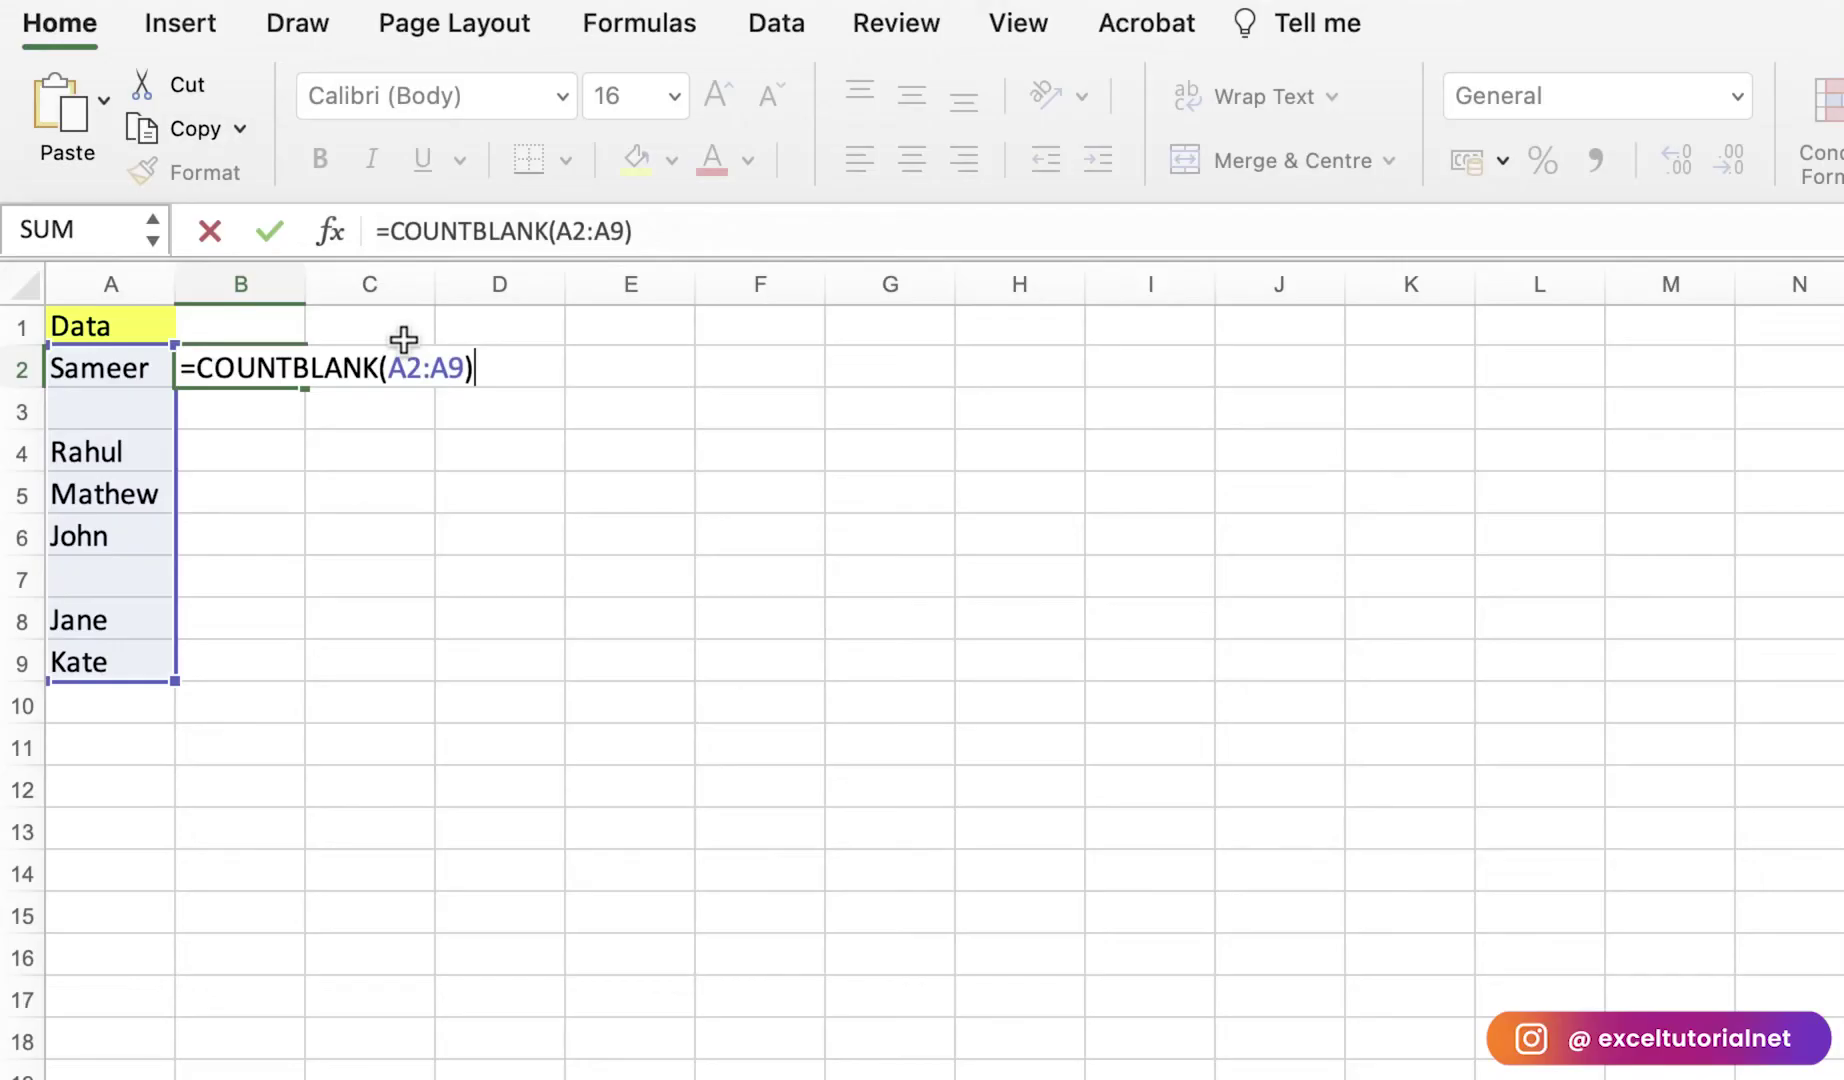
{"action": "key", "text": "Return"}
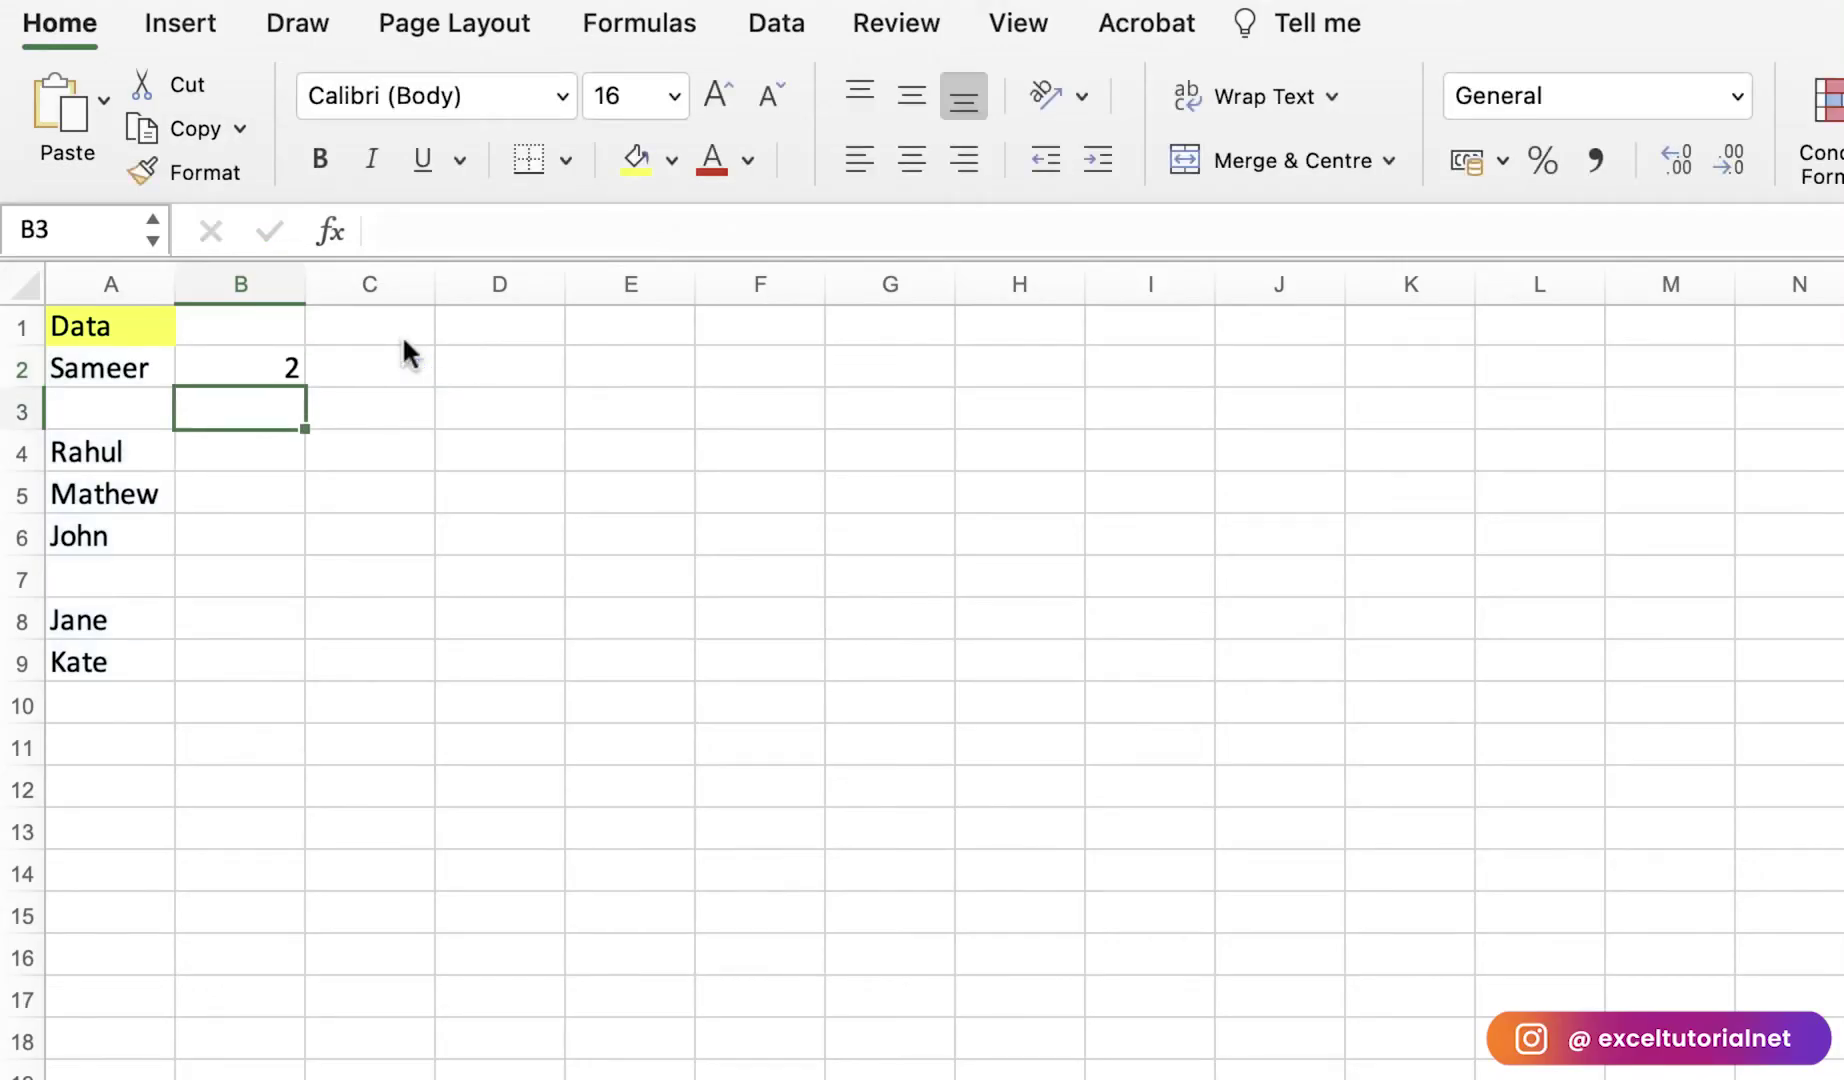
Step: Replace B2's formula with =COUNTA(A2:A9), which counts 6 filled names
{"action": "left_click", "coordinate": [110, 410]}
{"action": "left_click", "coordinate": [120, 572]}
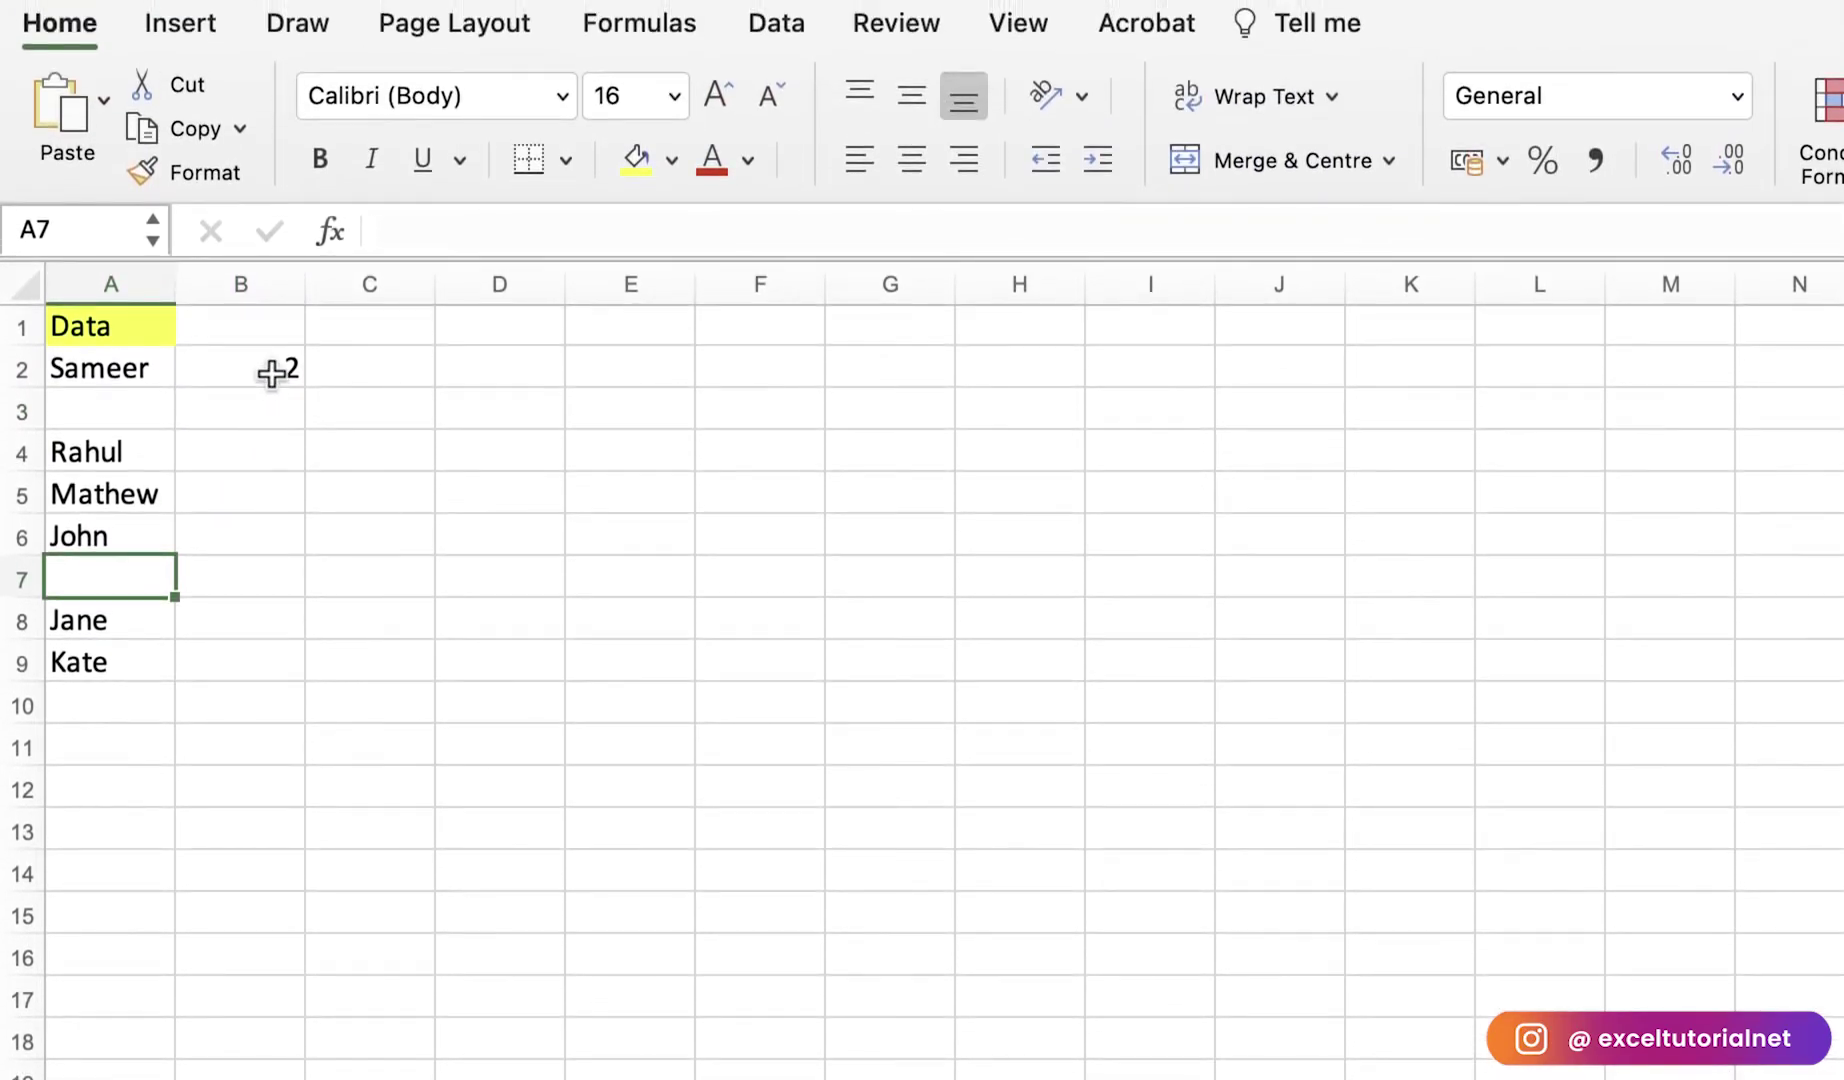
{"action": "left_click", "coordinate": [271, 373]}
{"action": "key", "text": "Delete"}
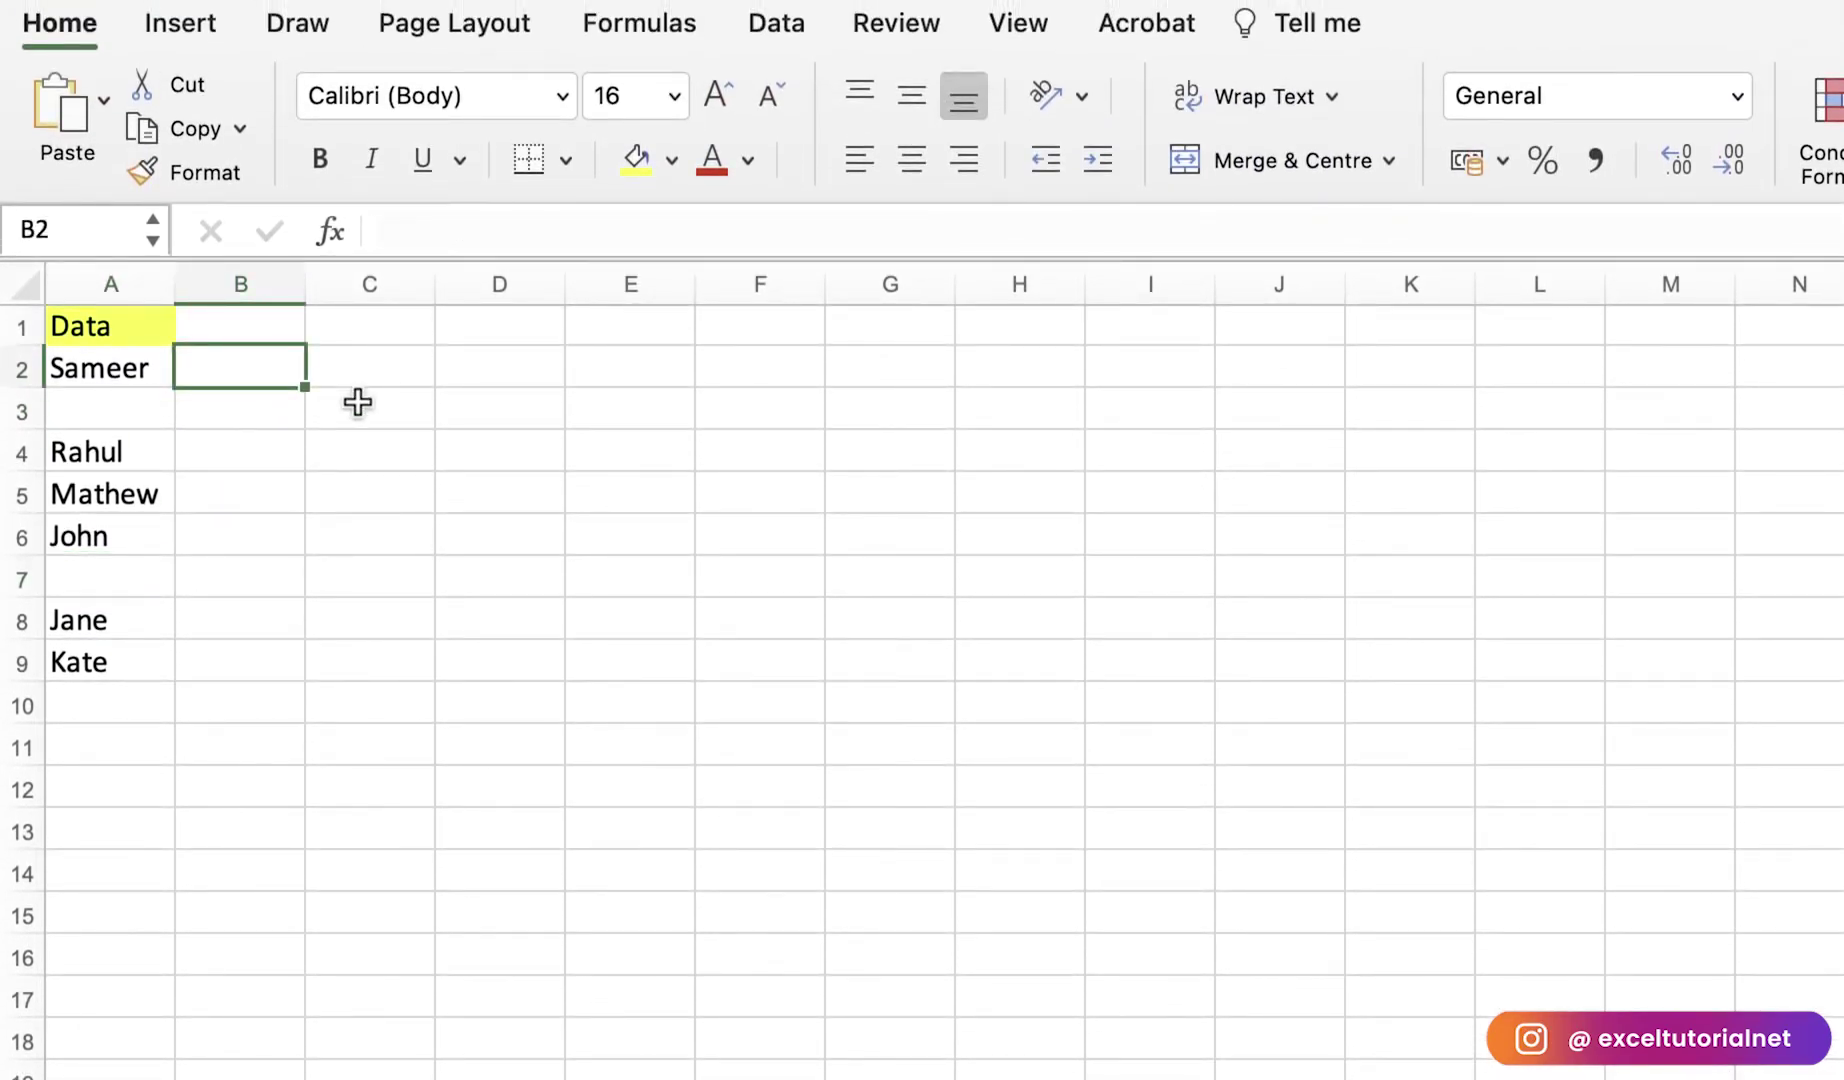
{"action": "type", "text": "="}
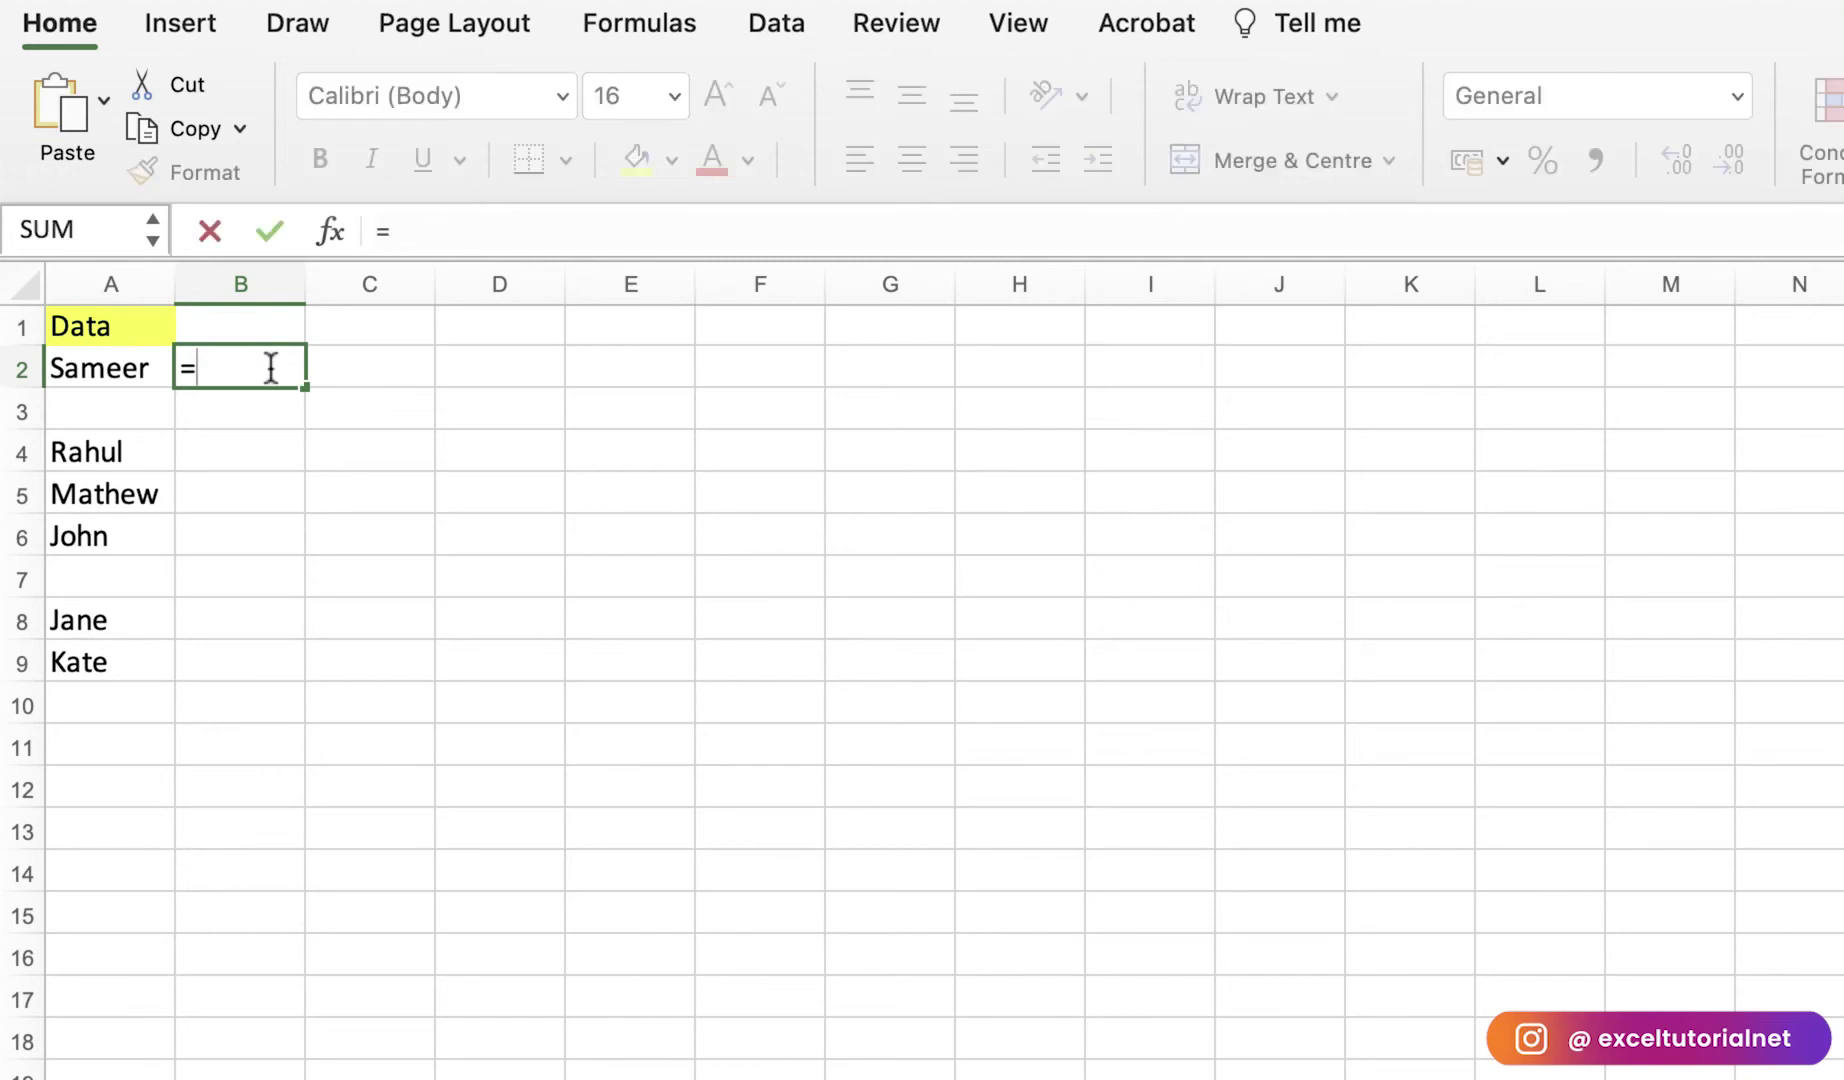
{"action": "type", "text": "counta"}
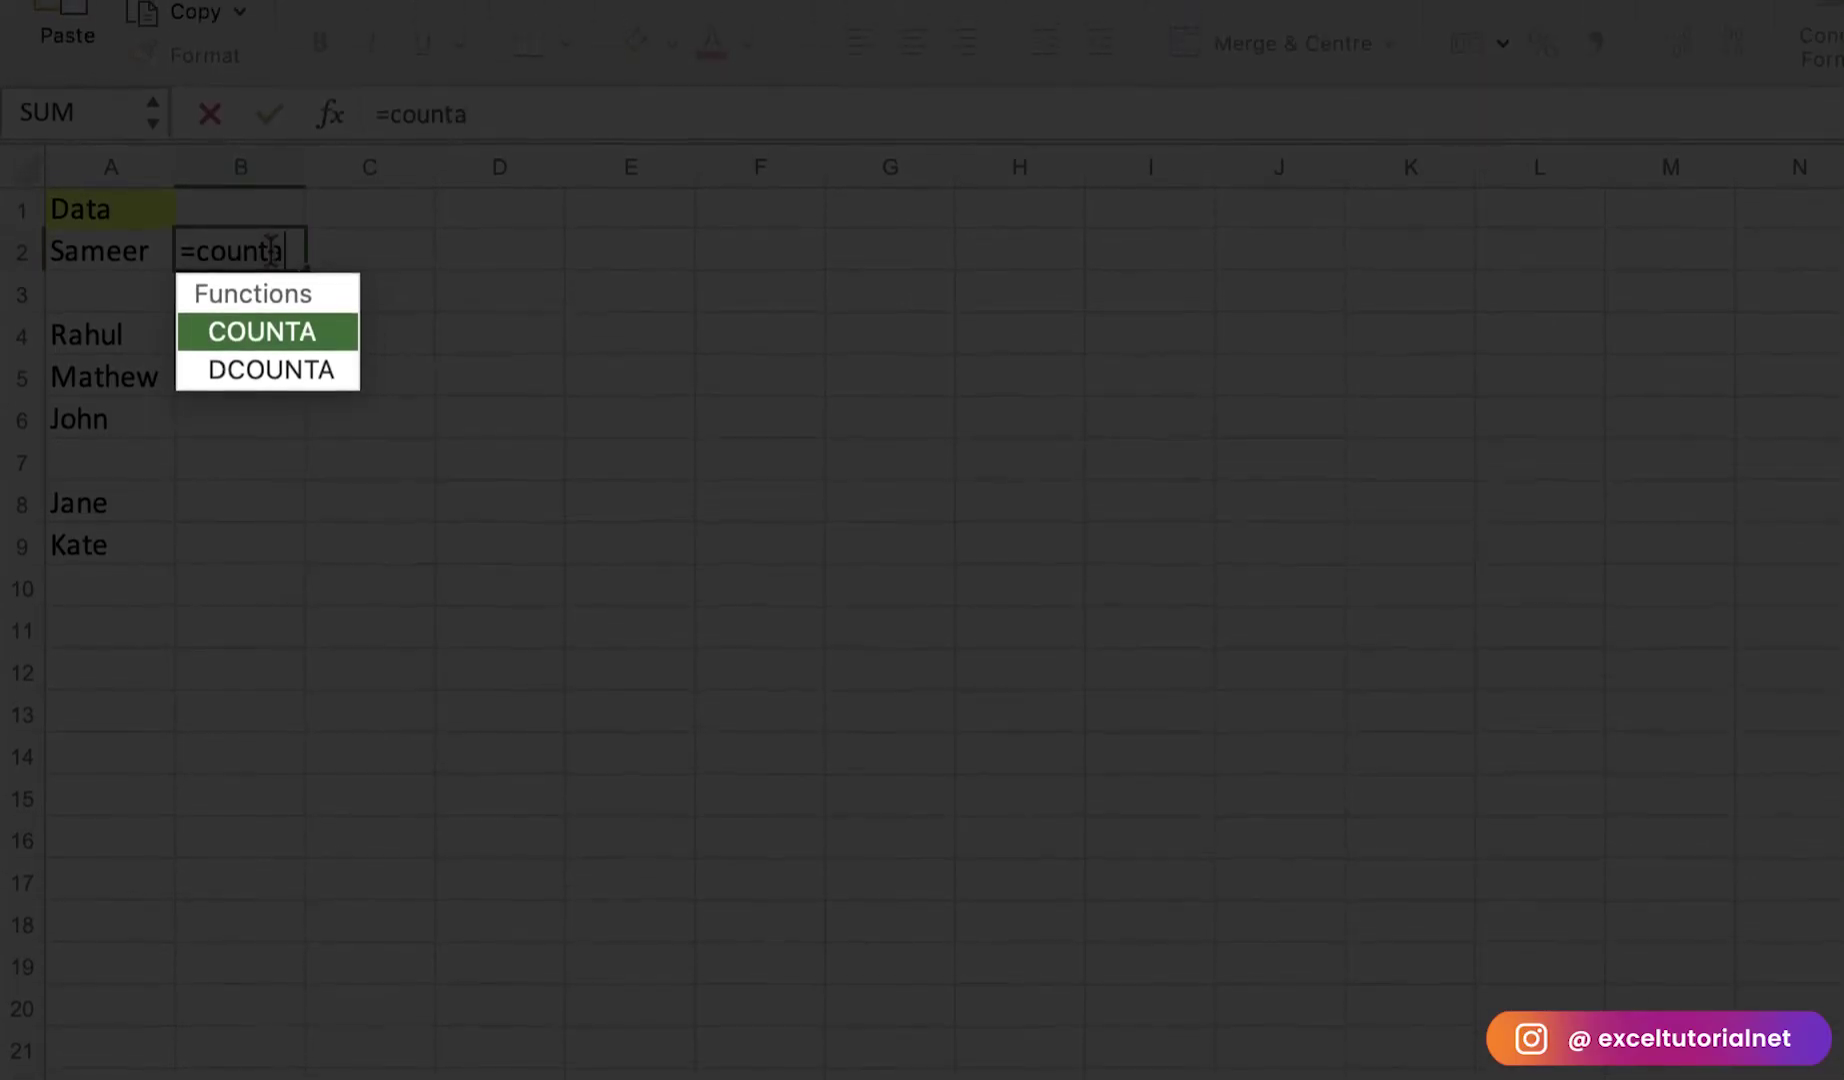
{"action": "key", "text": "Tab"}
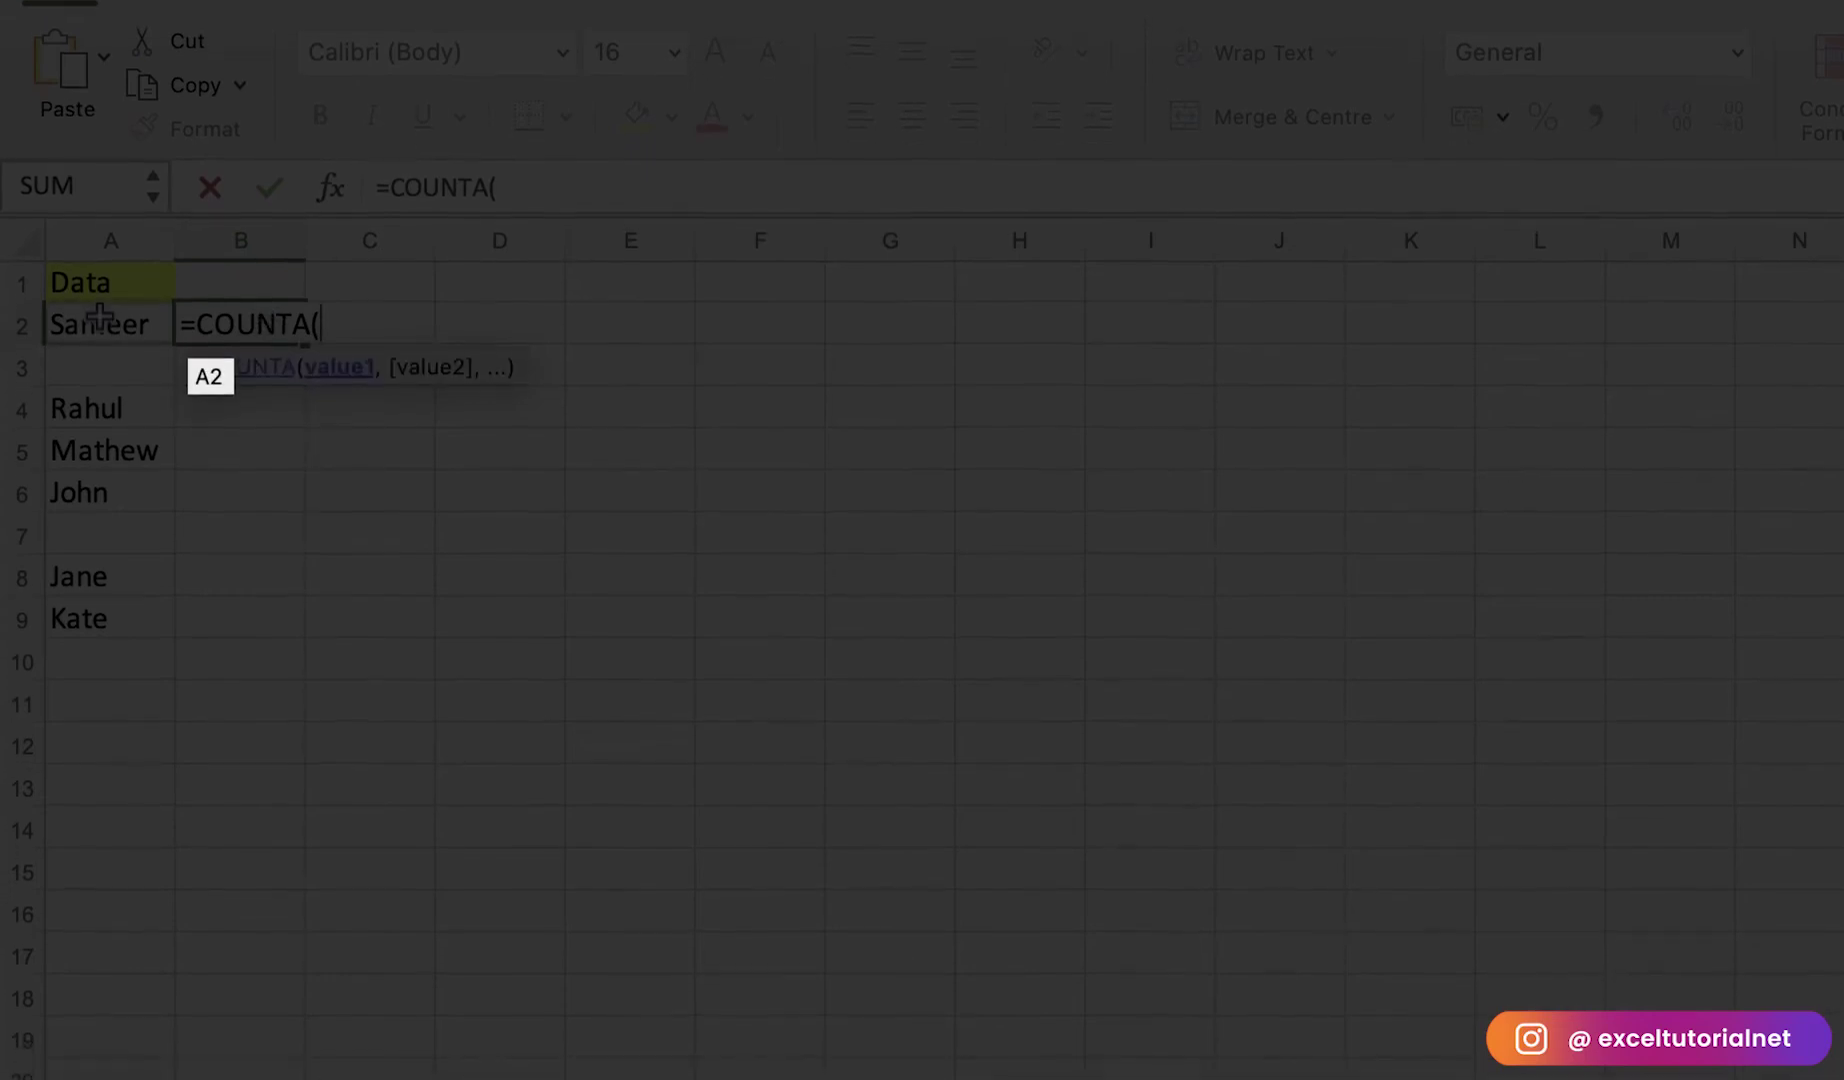
{"action": "left_click_drag", "start_coordinate": [100, 316], "coordinate": [148, 618]}
{"action": "type", "text": ")"}
{"action": "key", "text": "Return"}
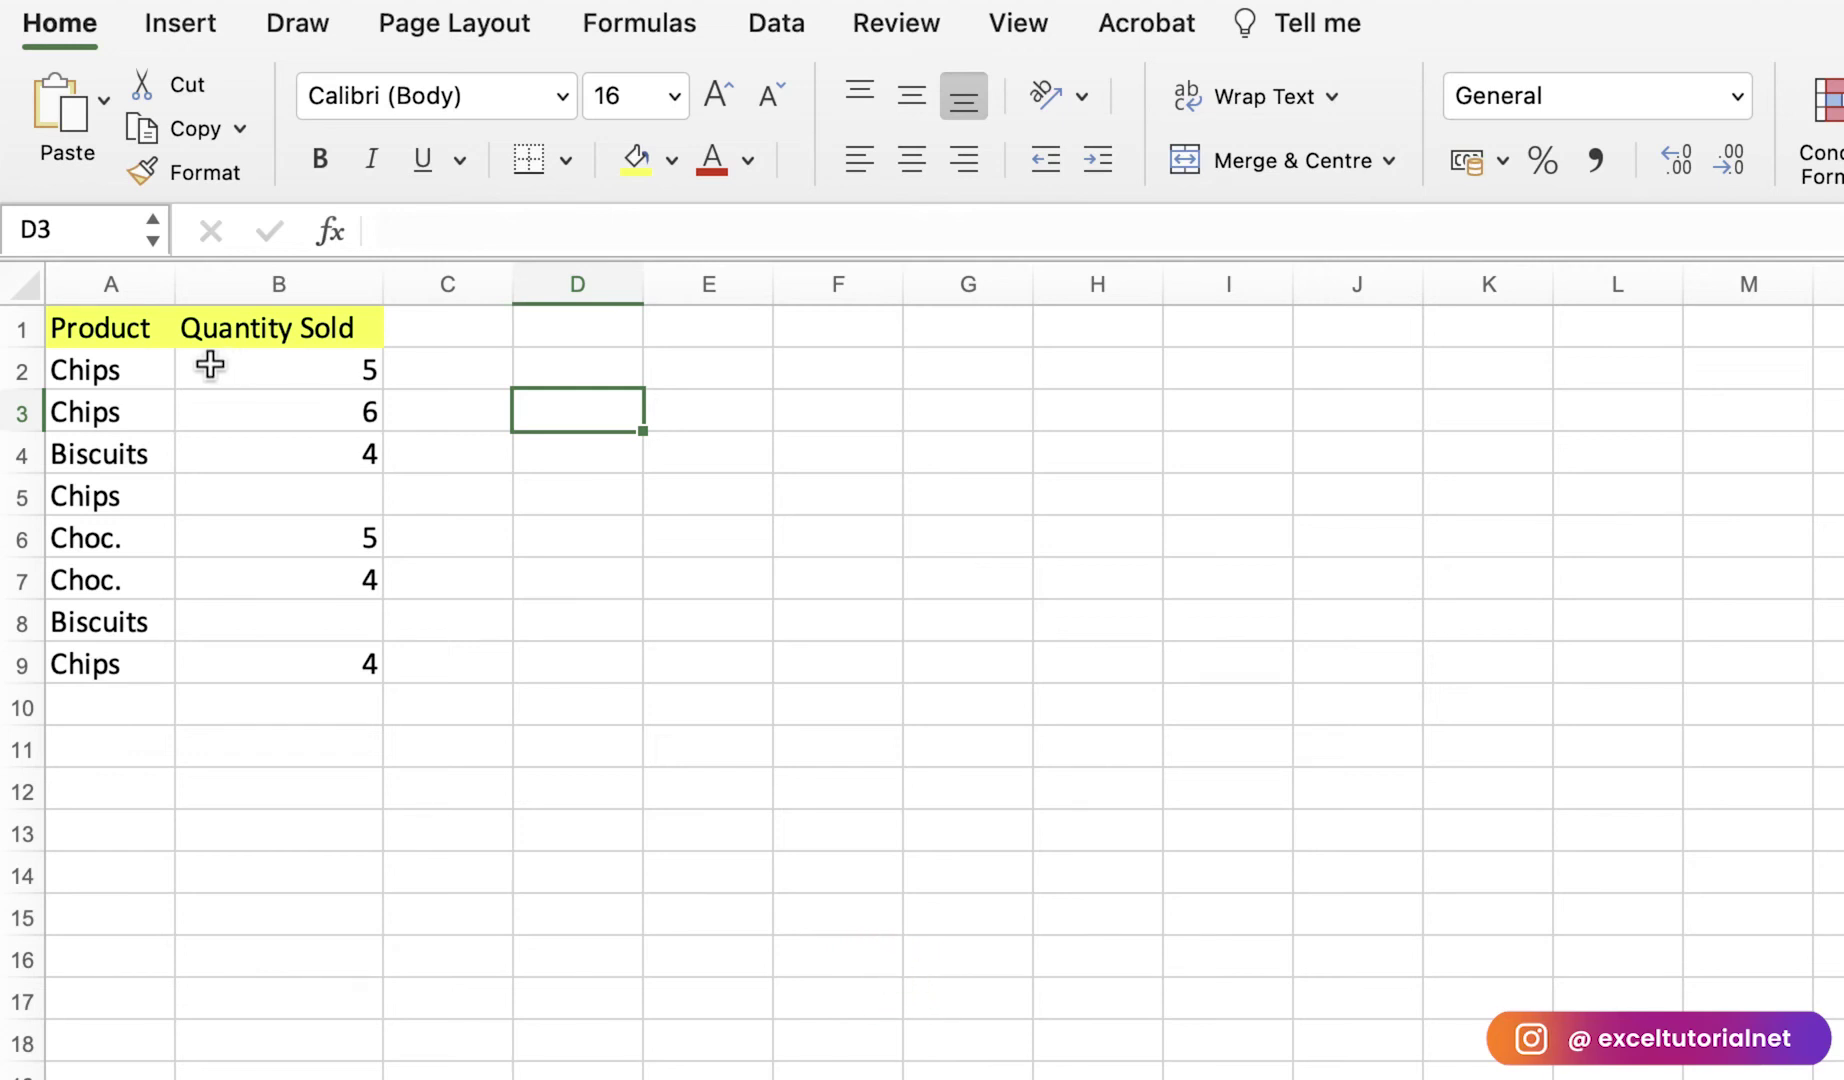
{"action": "left_click", "coordinate": [110, 496]}
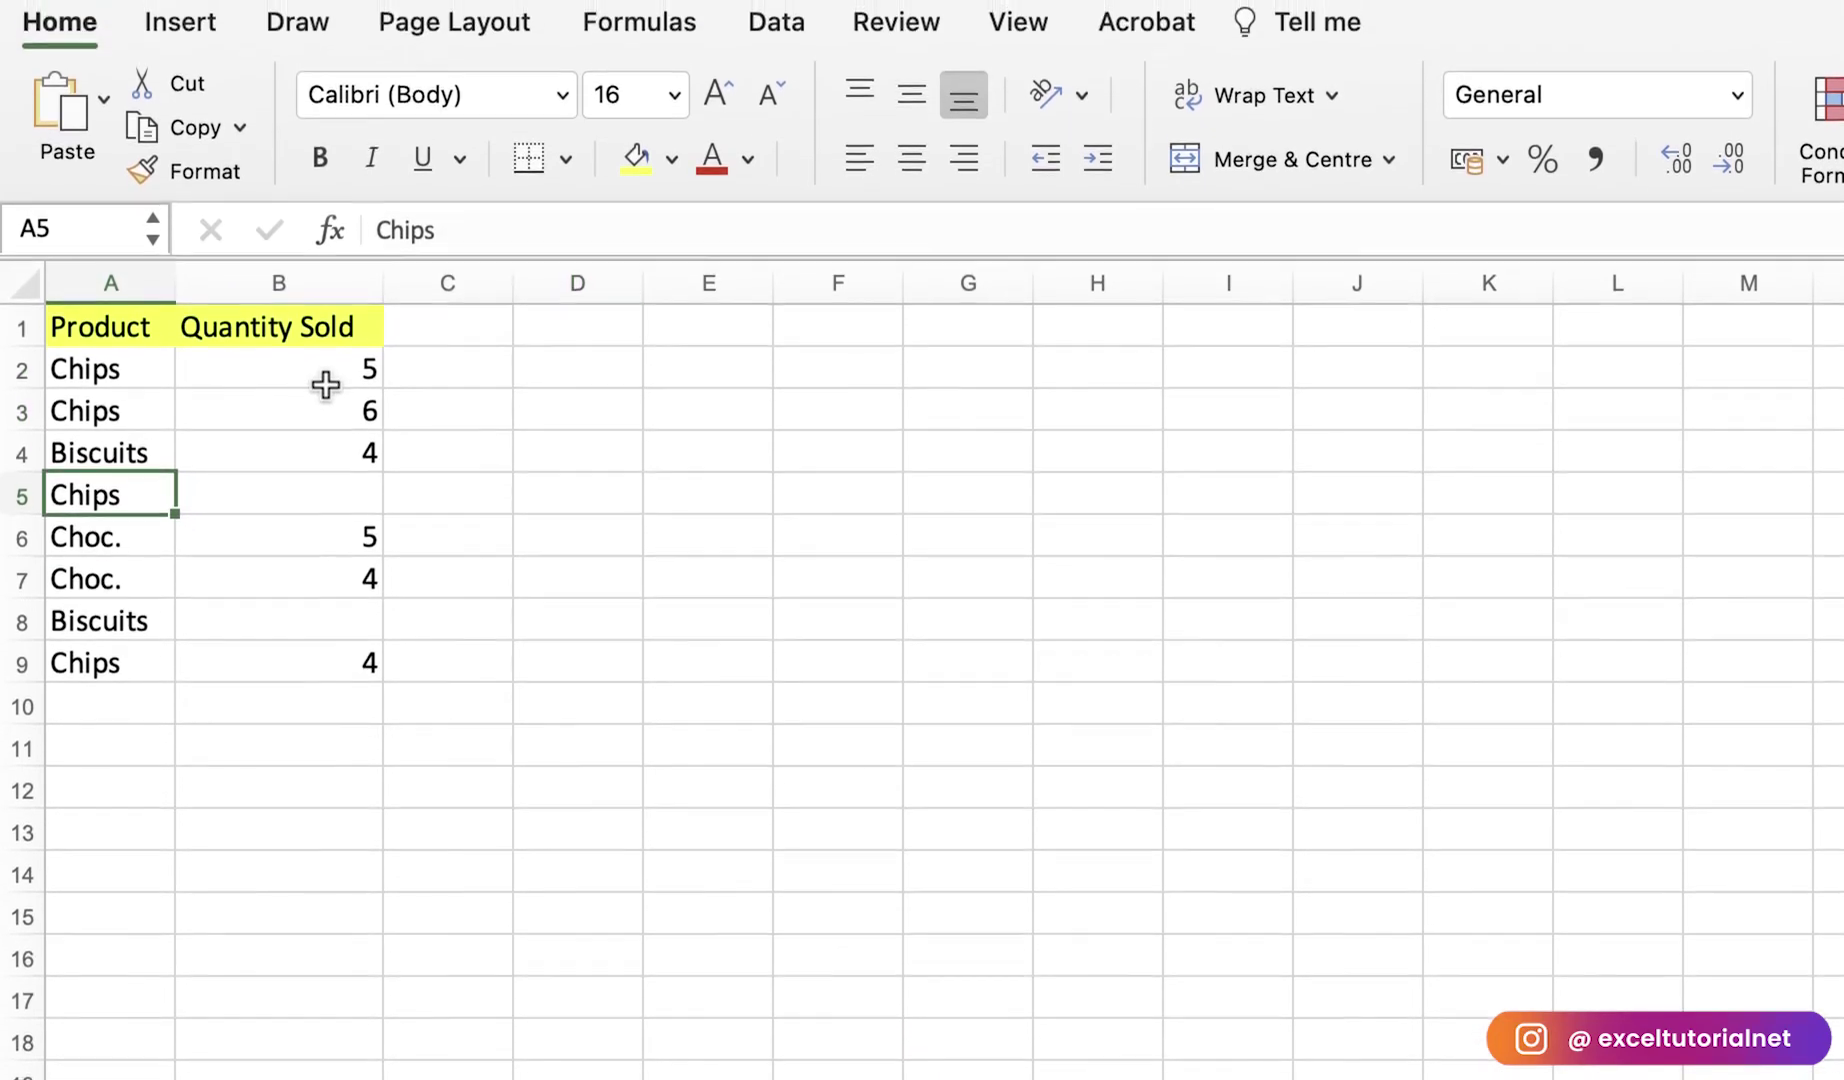
{"action": "left_click", "coordinate": [327, 342]}
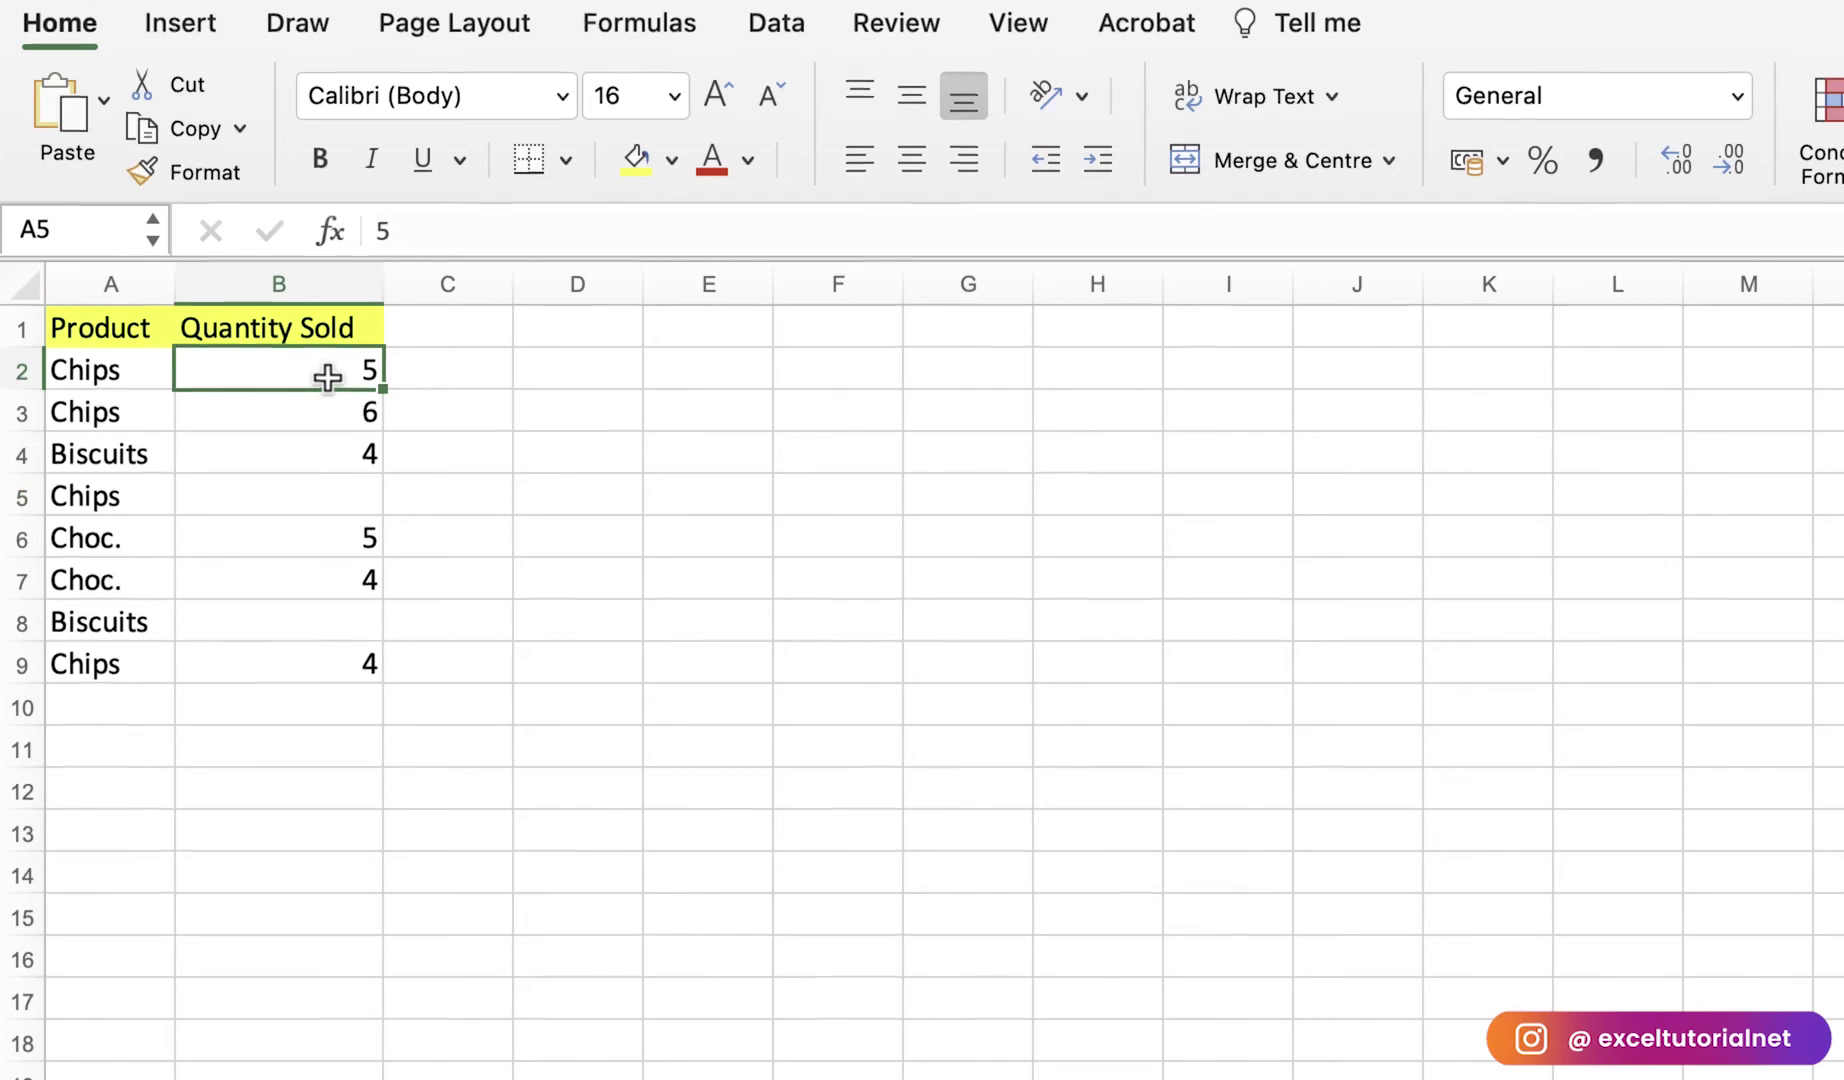
{"action": "left_click_drag", "start_coordinate": [330, 378], "coordinate": [355, 488]}
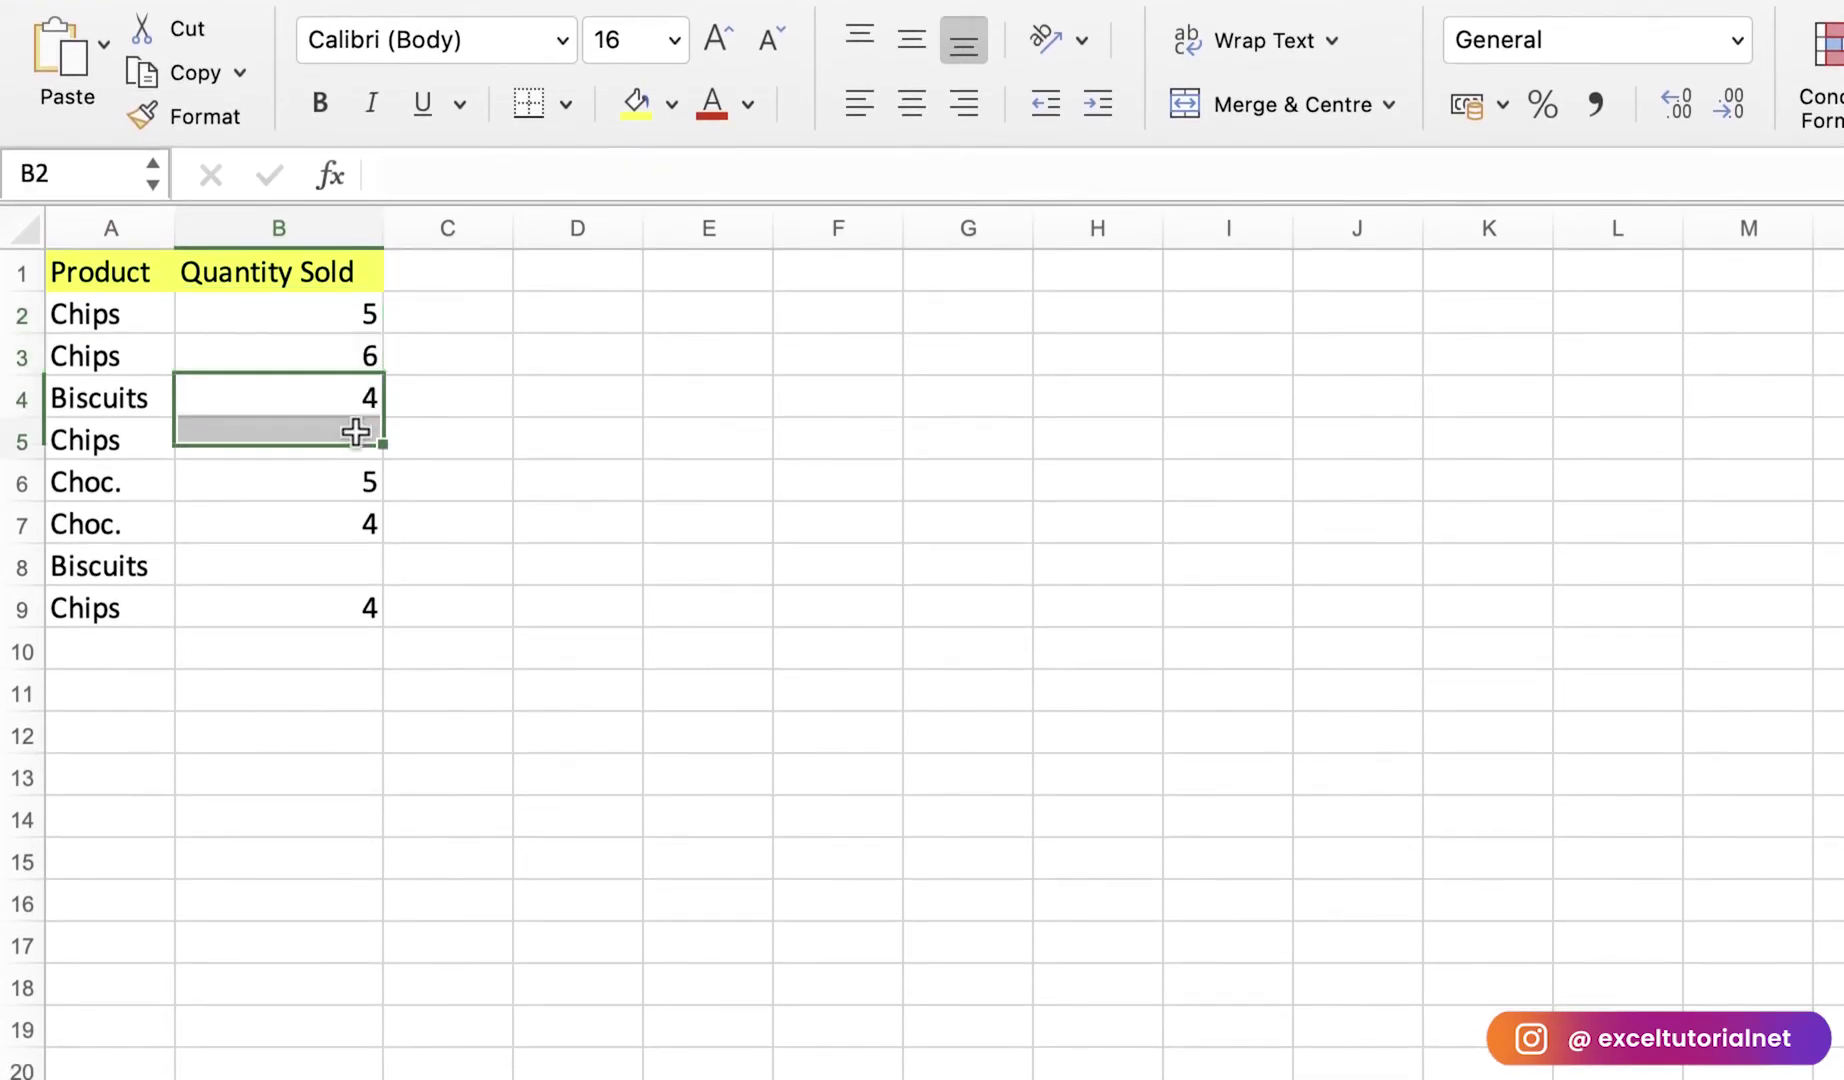
{"action": "left_click", "coordinate": [355, 432]}
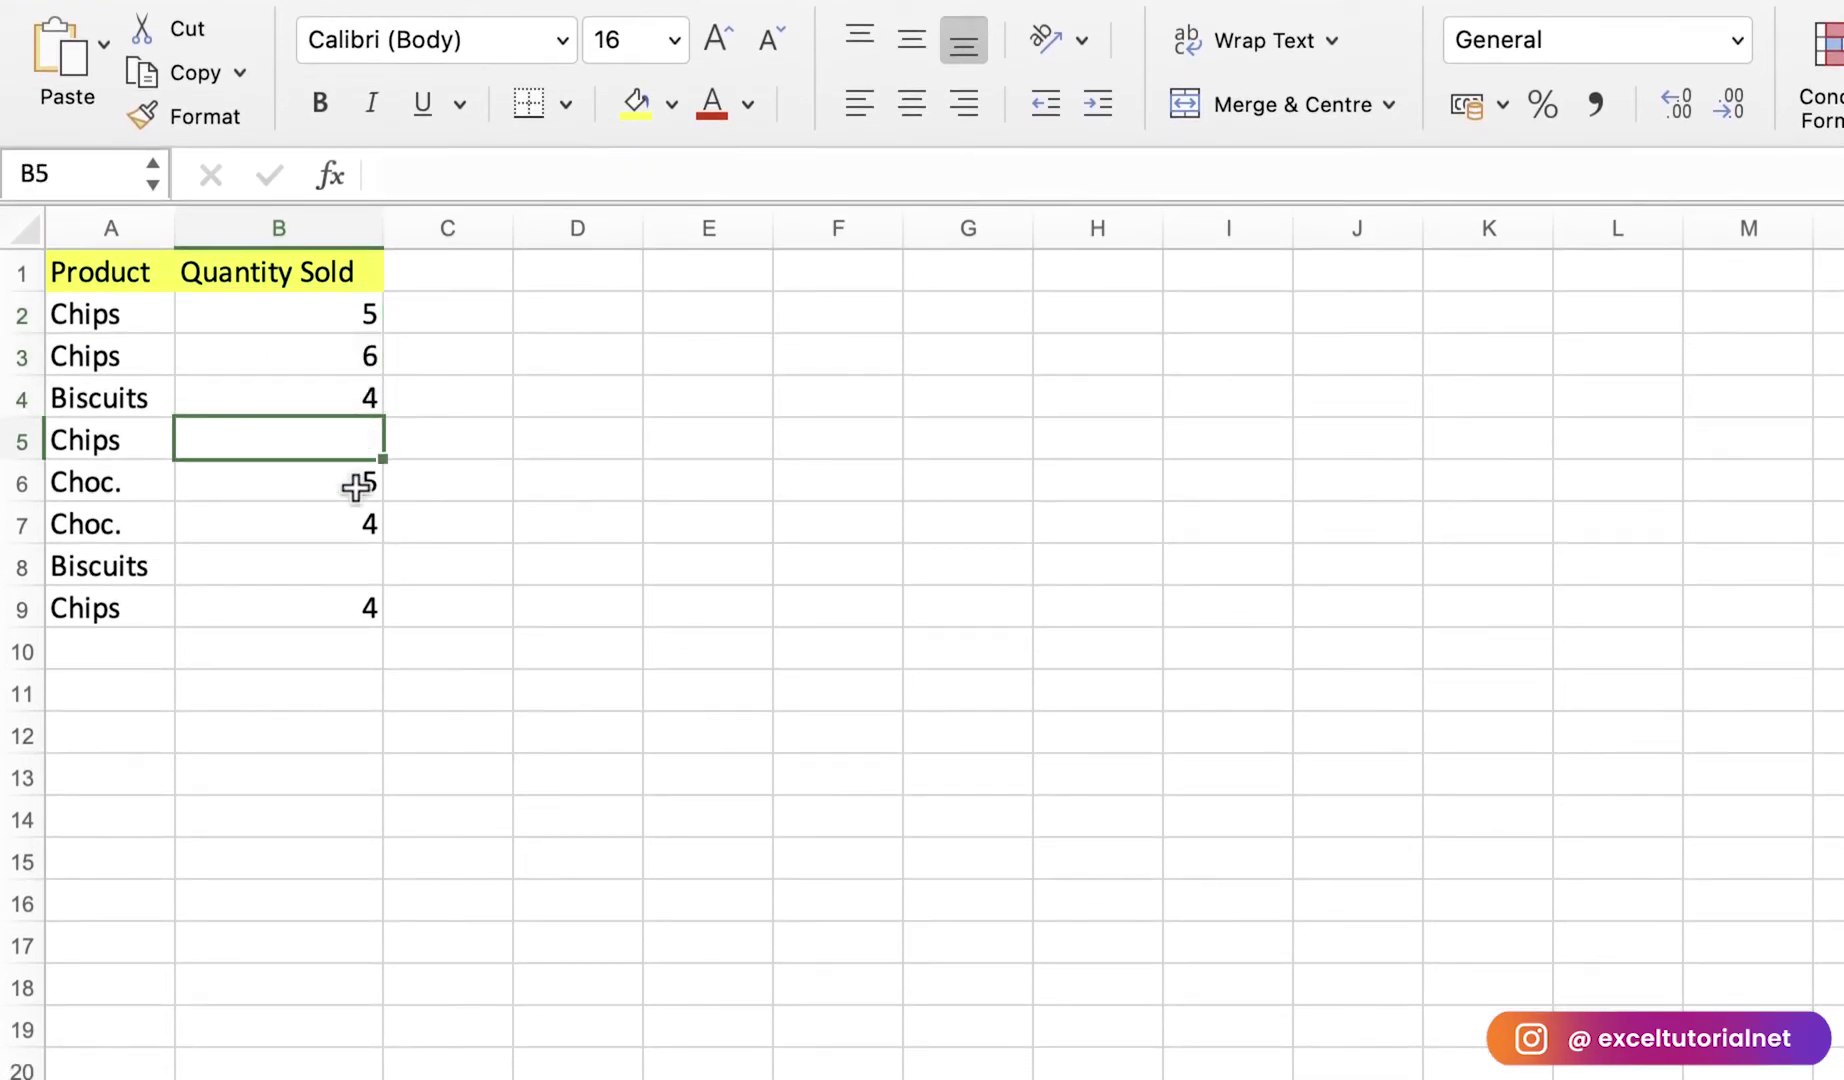
{"action": "left_click", "coordinate": [357, 483]}
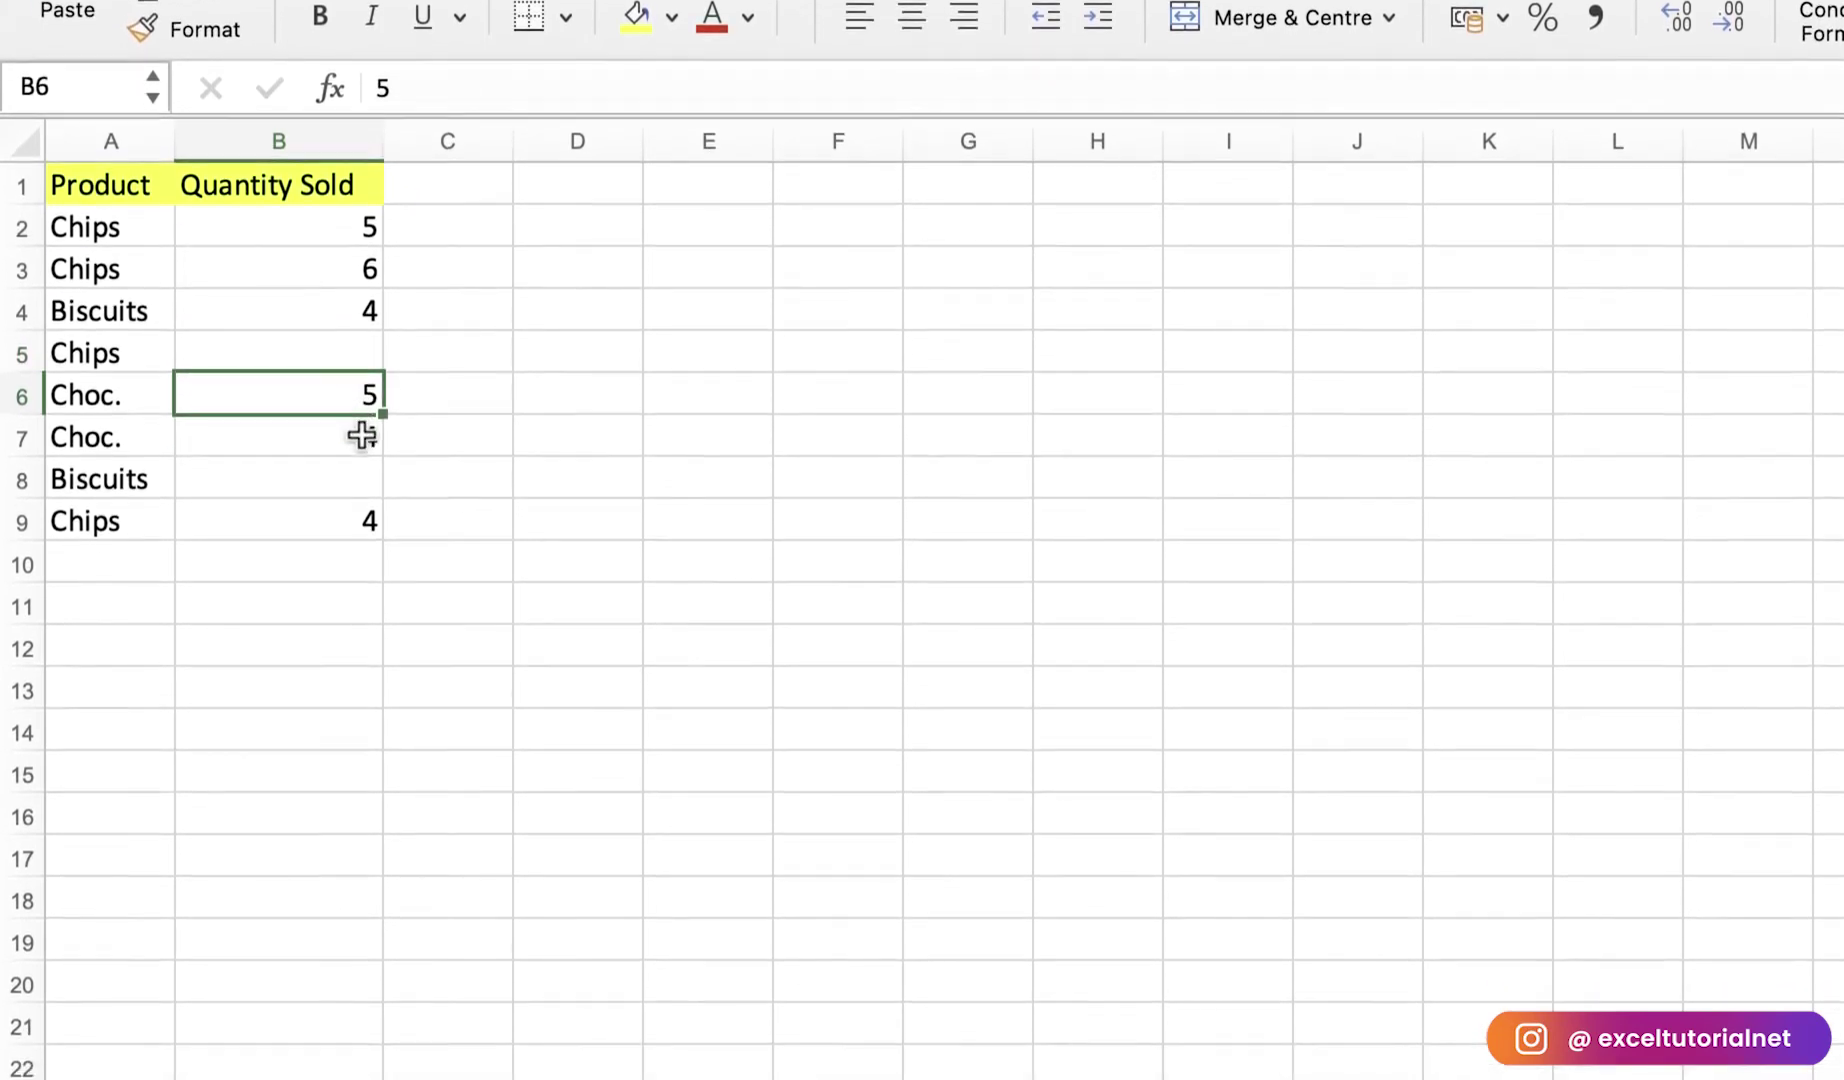
{"action": "left_click", "coordinate": [362, 431]}
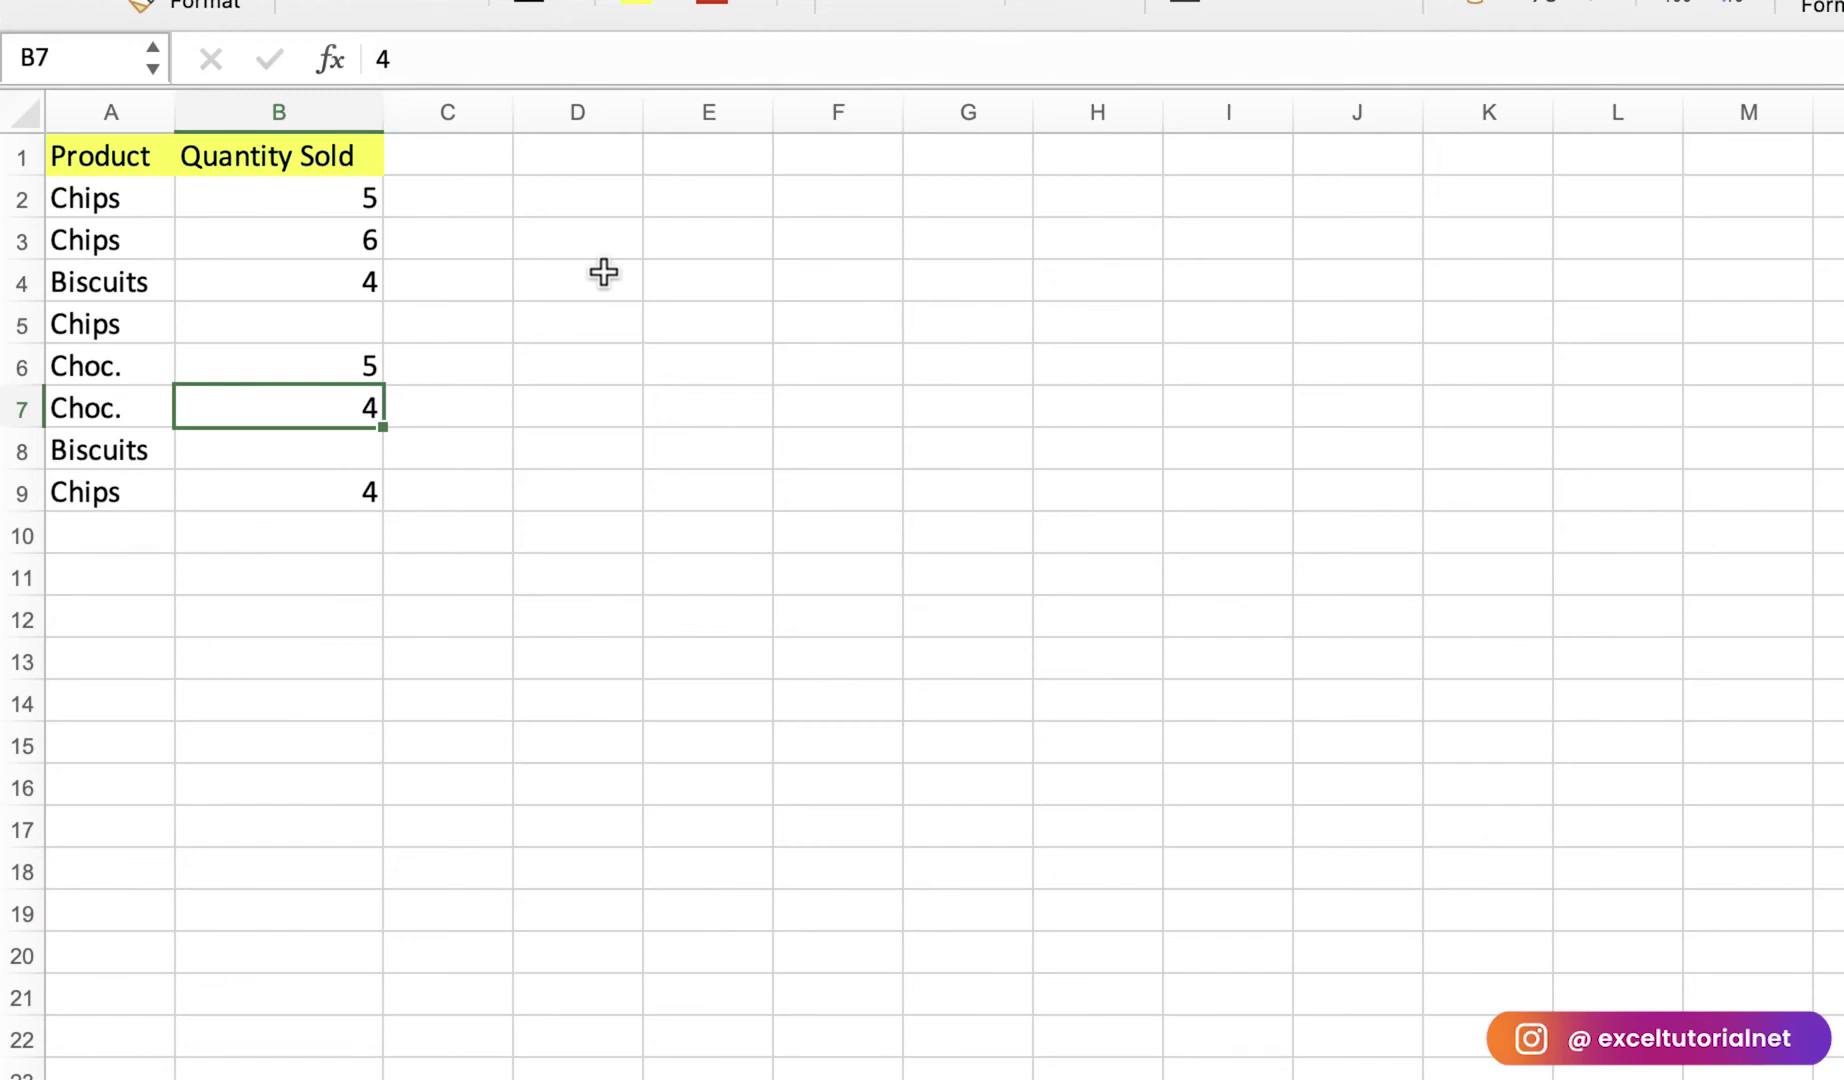
{"action": "left_click", "coordinate": [119, 328]}
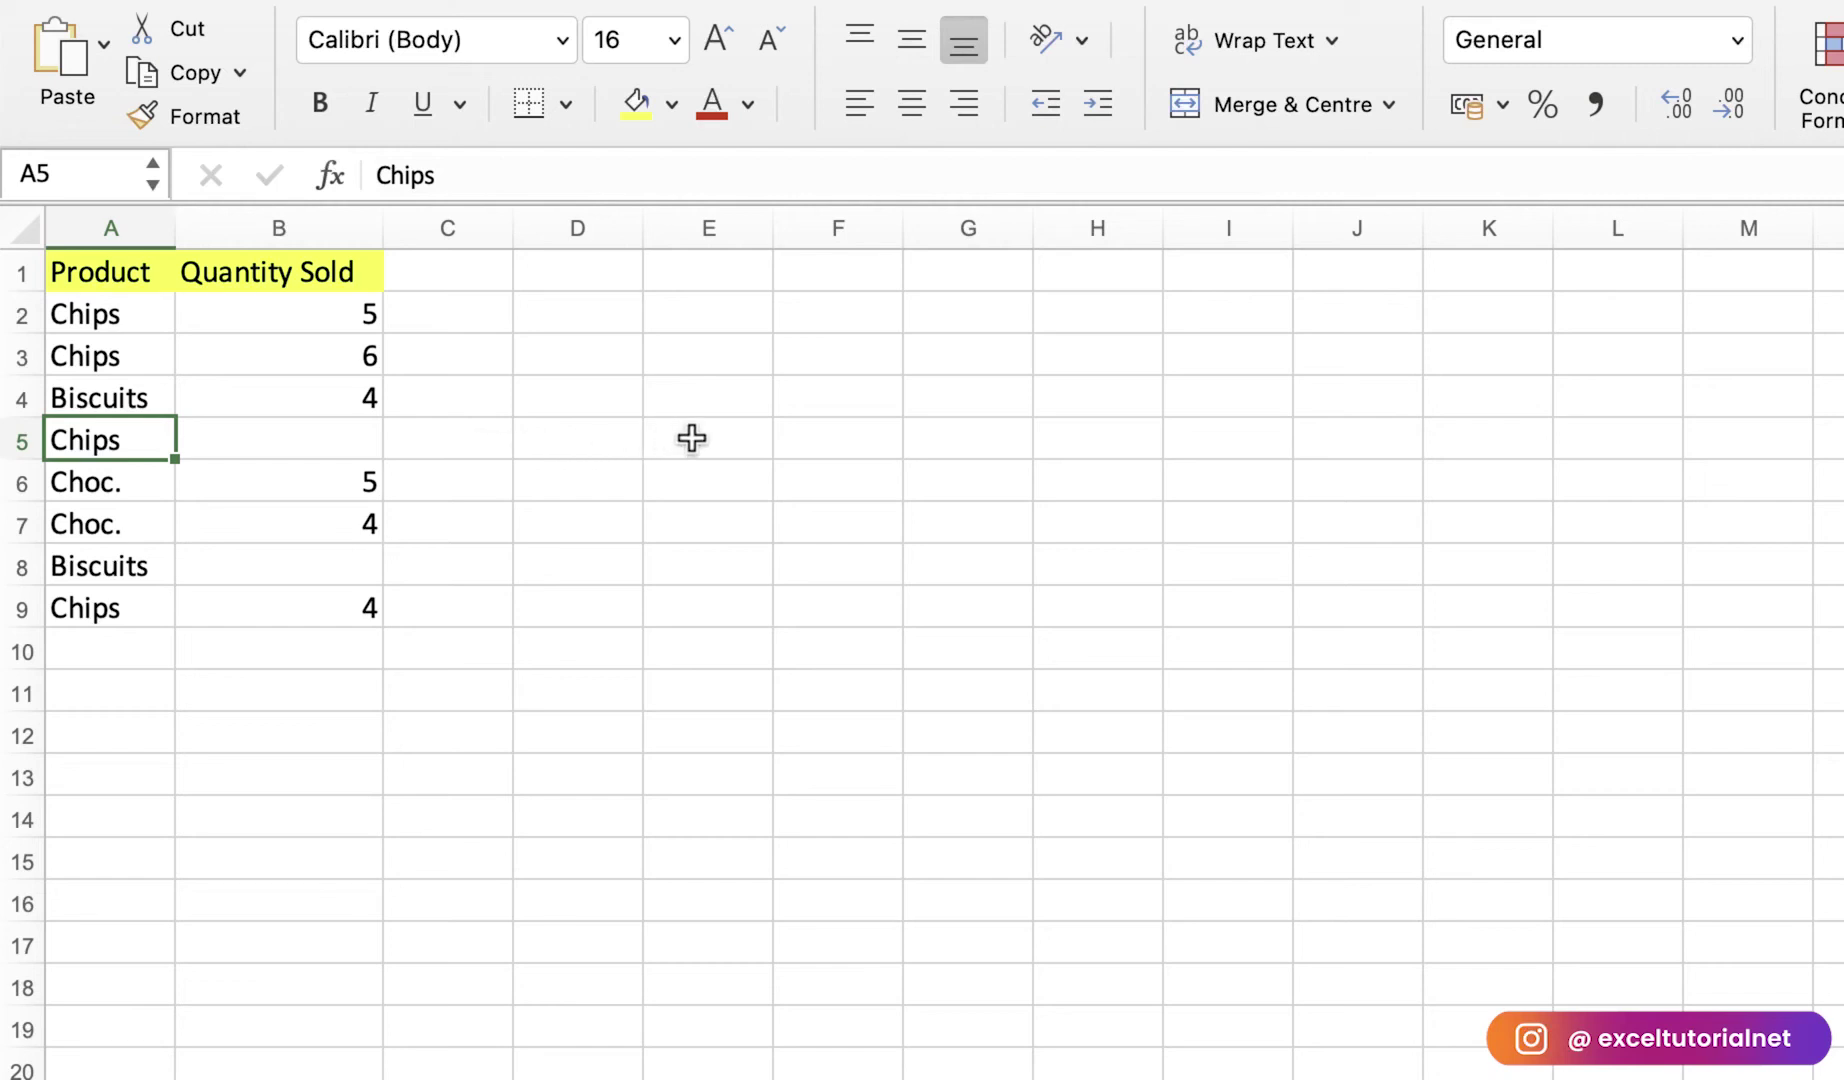
{"action": "key", "text": "Up"}
{"action": "key", "text": "Right"}
{"action": "key", "text": "Right"}
{"action": "key", "text": "Right"}
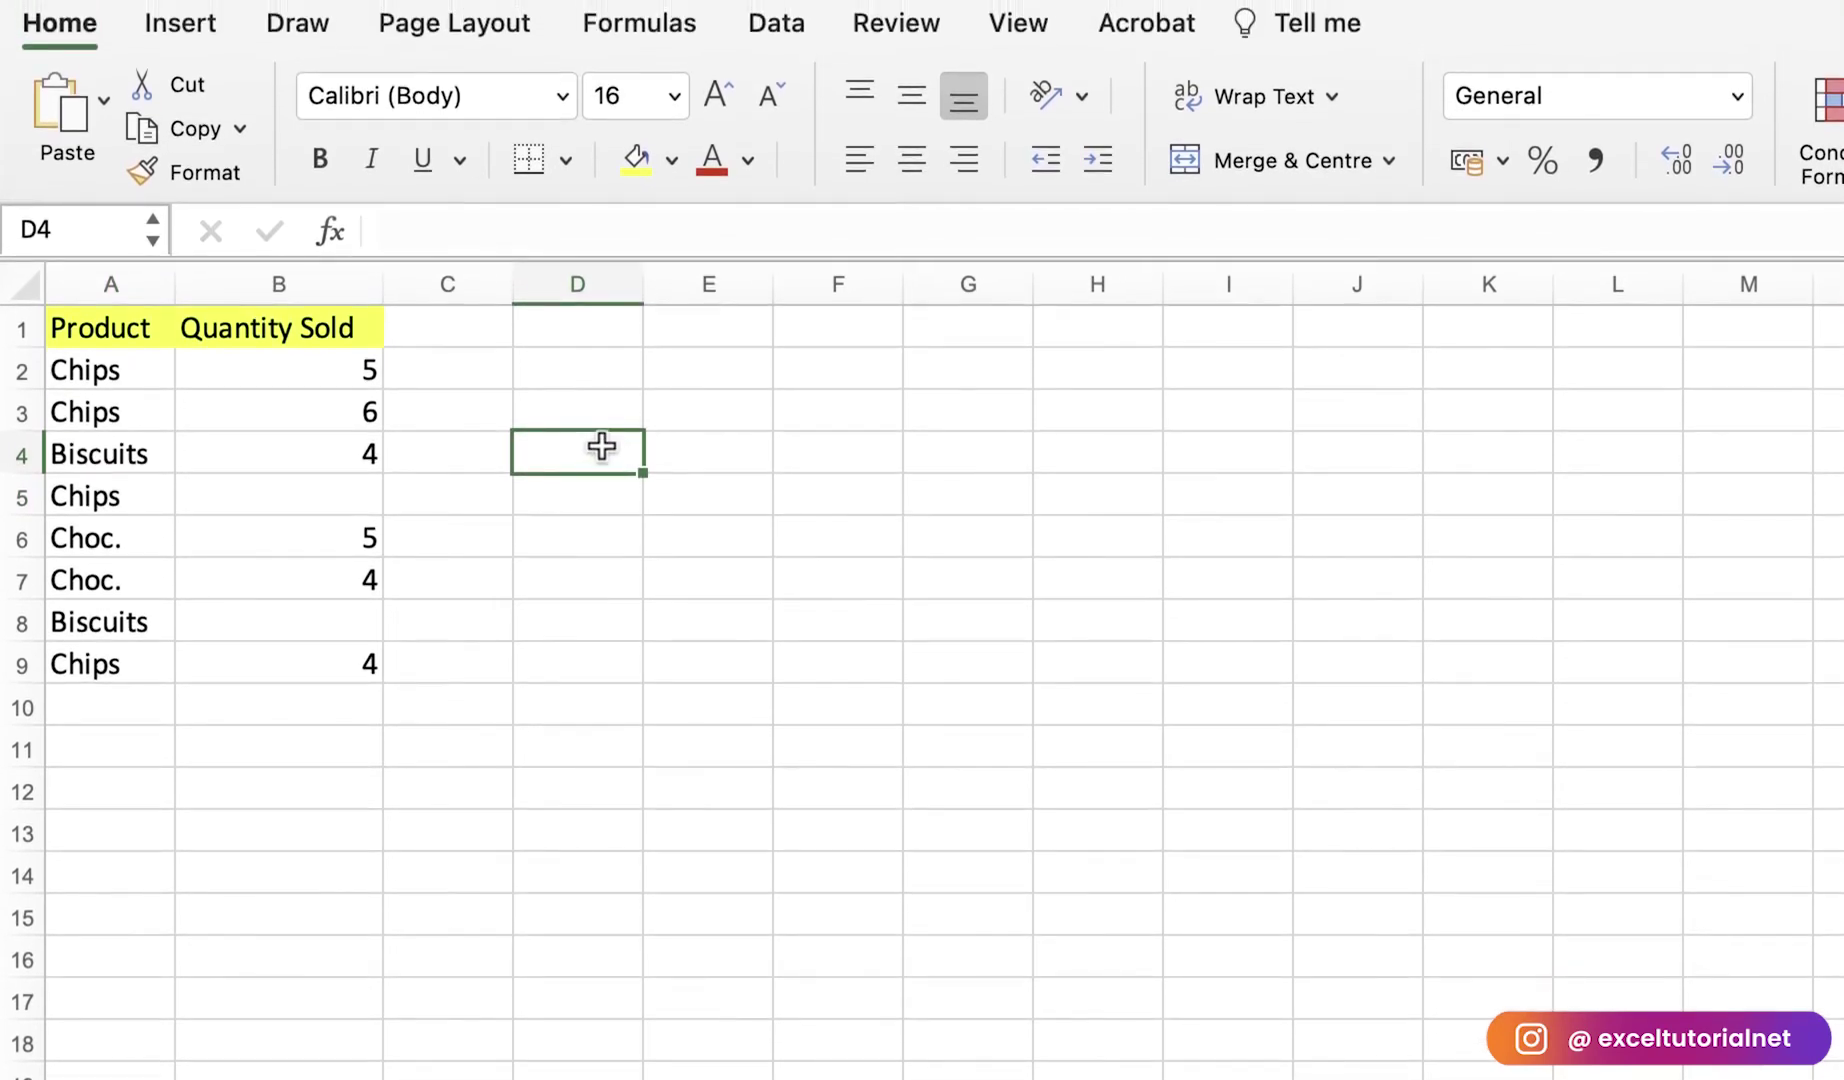
Step: Type =COUNTIFS(A2:A9, "Chips", B2:B9, "" into D4 without confirming it
{"action": "double_click", "coordinate": [603, 396]}
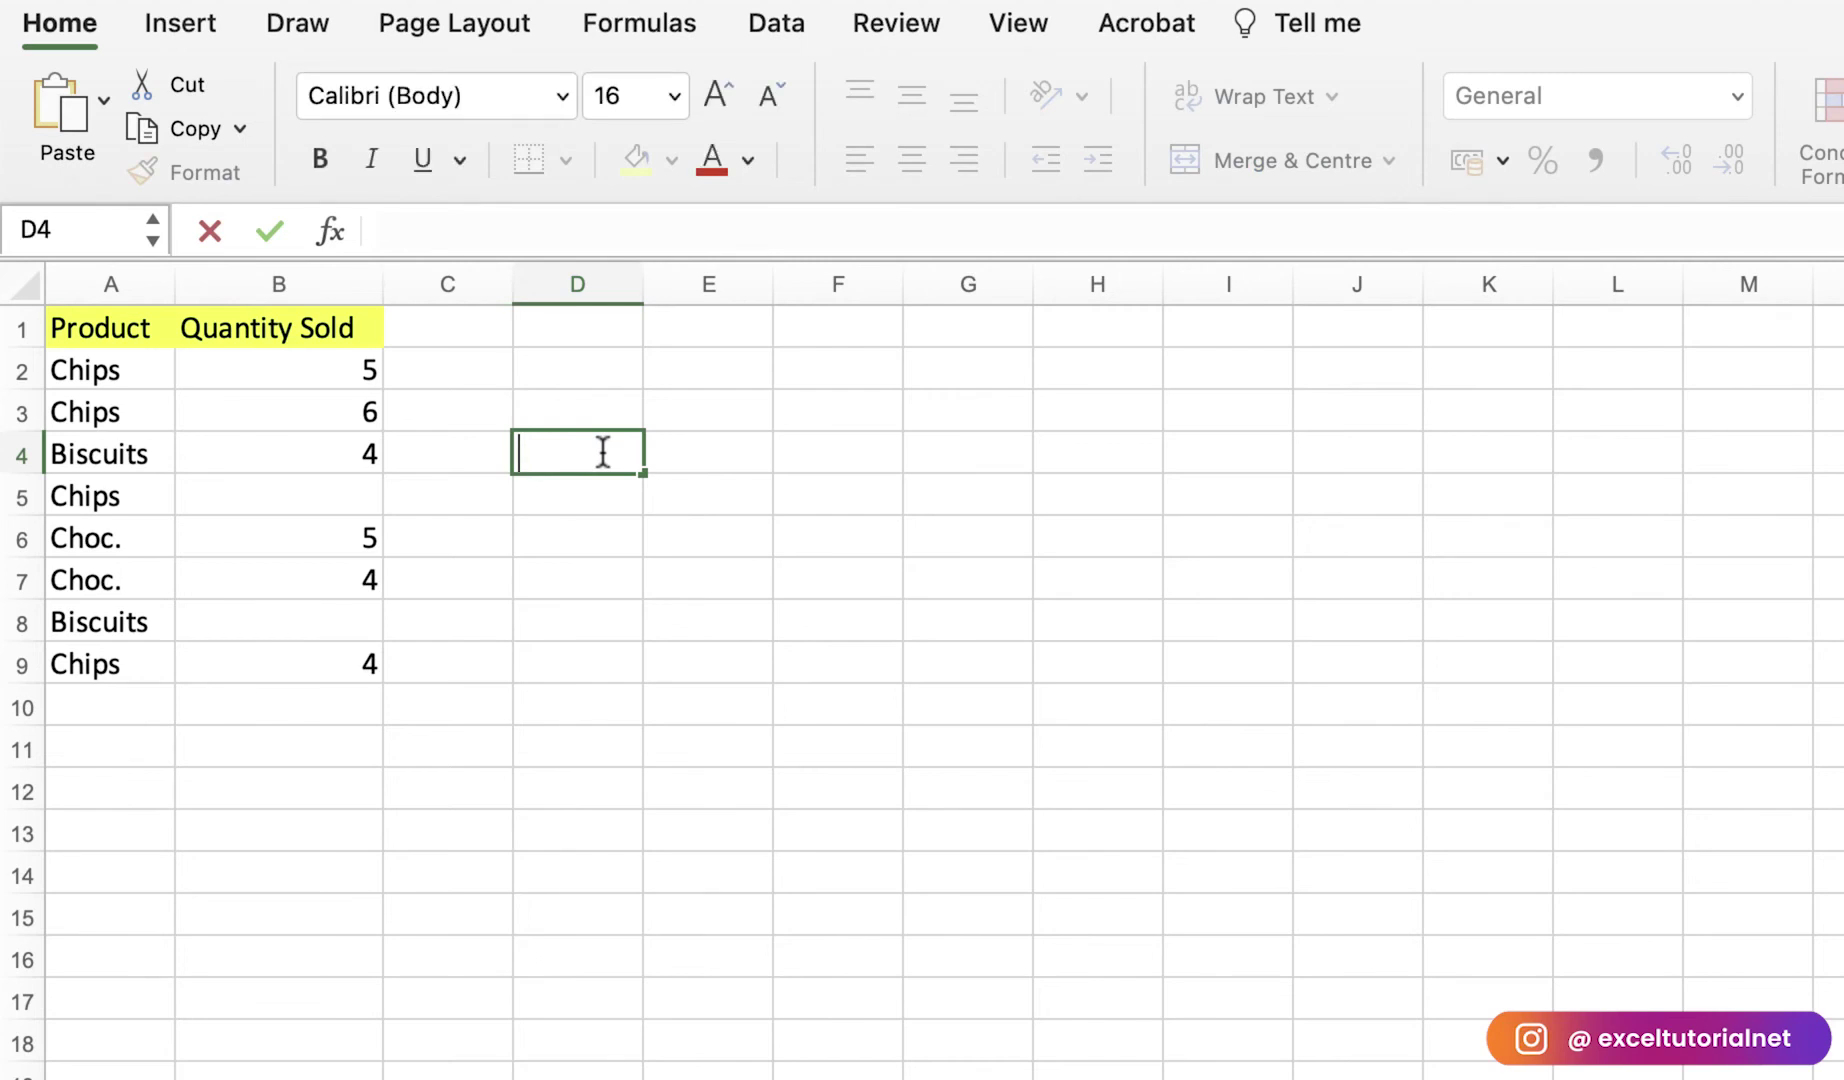
{"action": "type", "text": "=COUNT"}
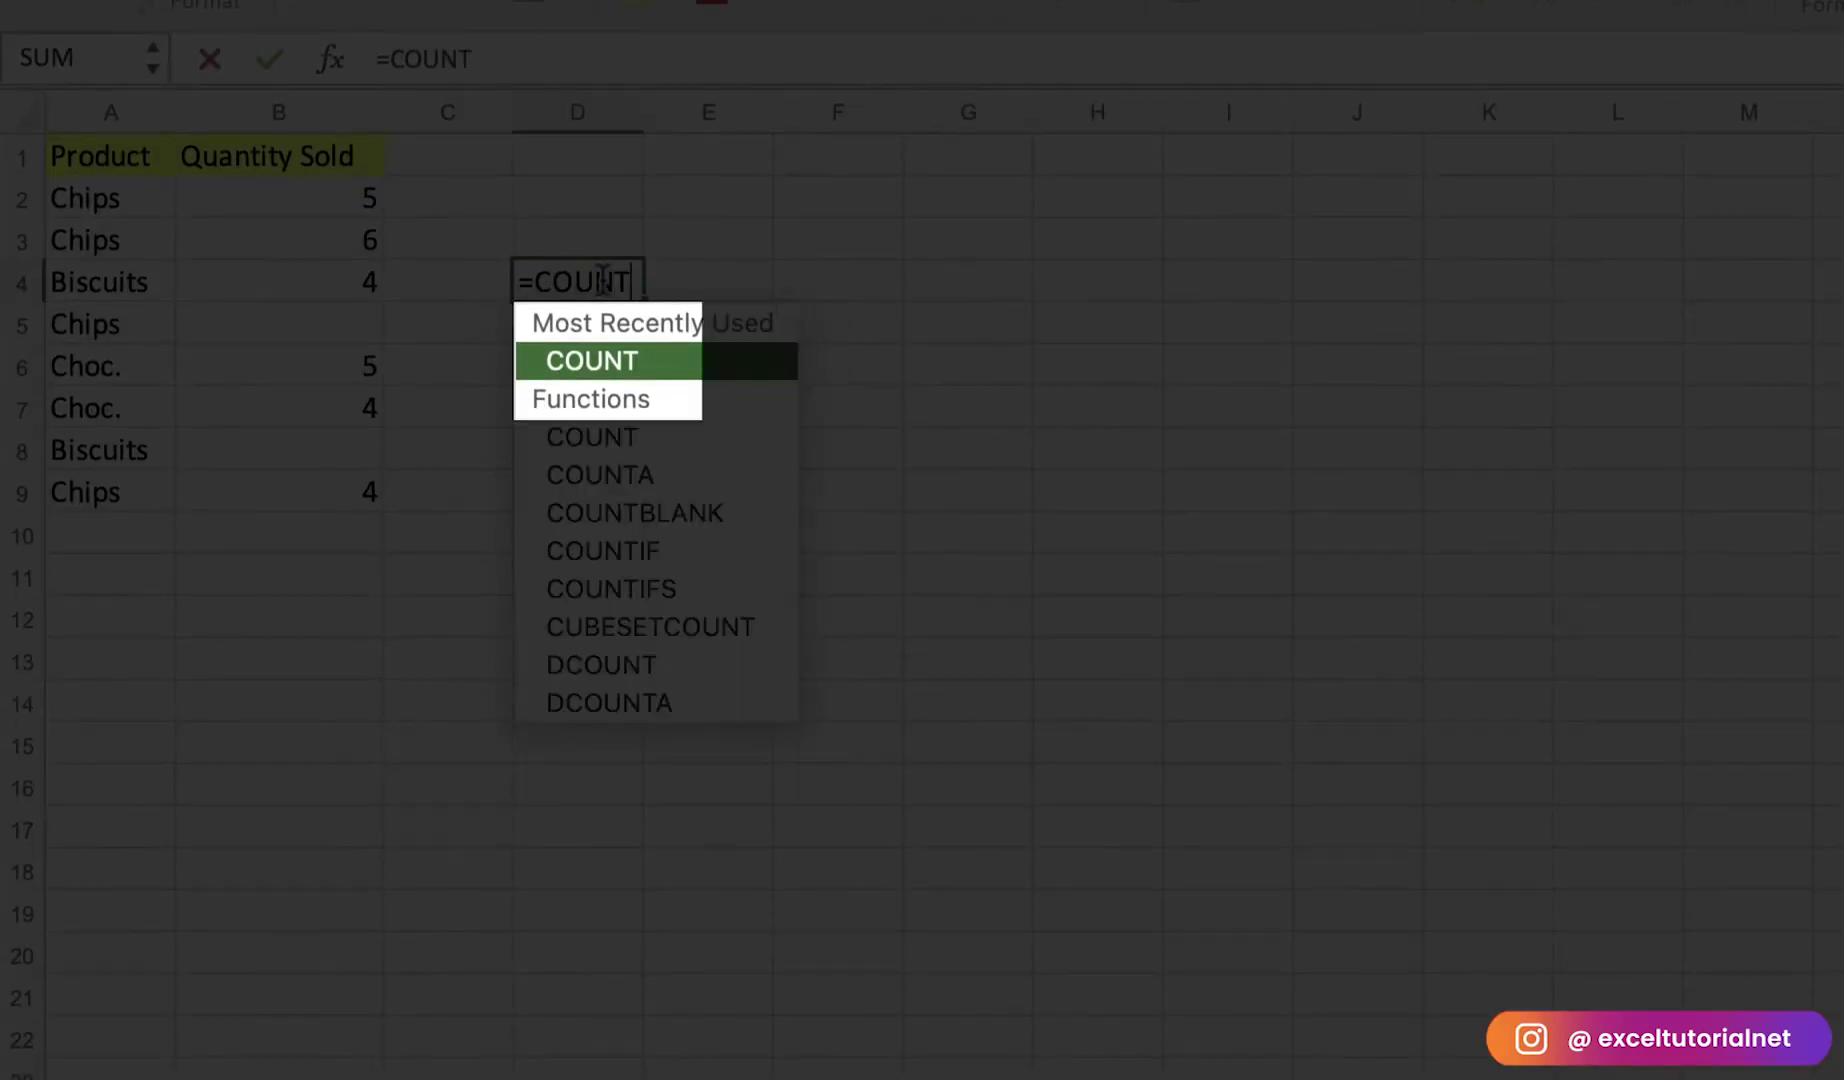
{"action": "type", "text": "I"}
{"action": "key", "text": "Down"}
{"action": "key", "text": "Tab"}
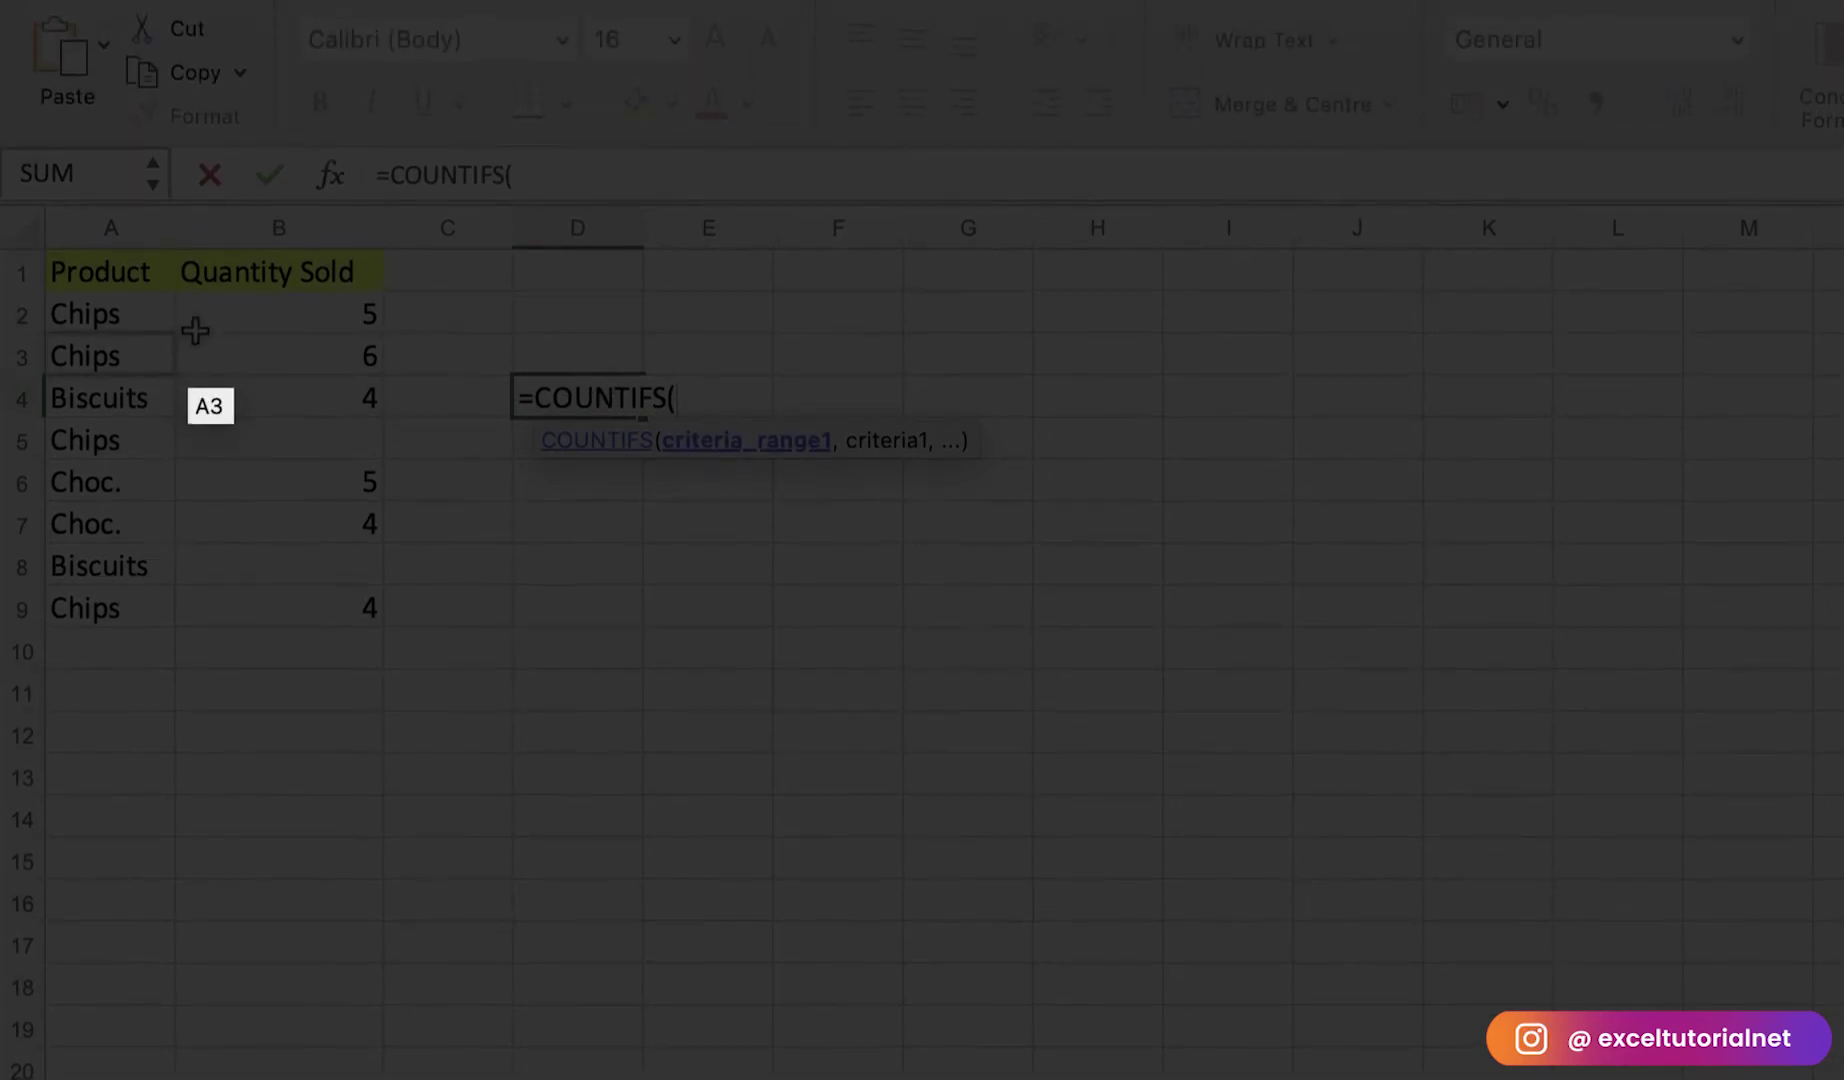
{"action": "left_click_drag", "start_coordinate": [179, 327], "coordinate": [172, 610]}
{"action": "type", "text": ", "}
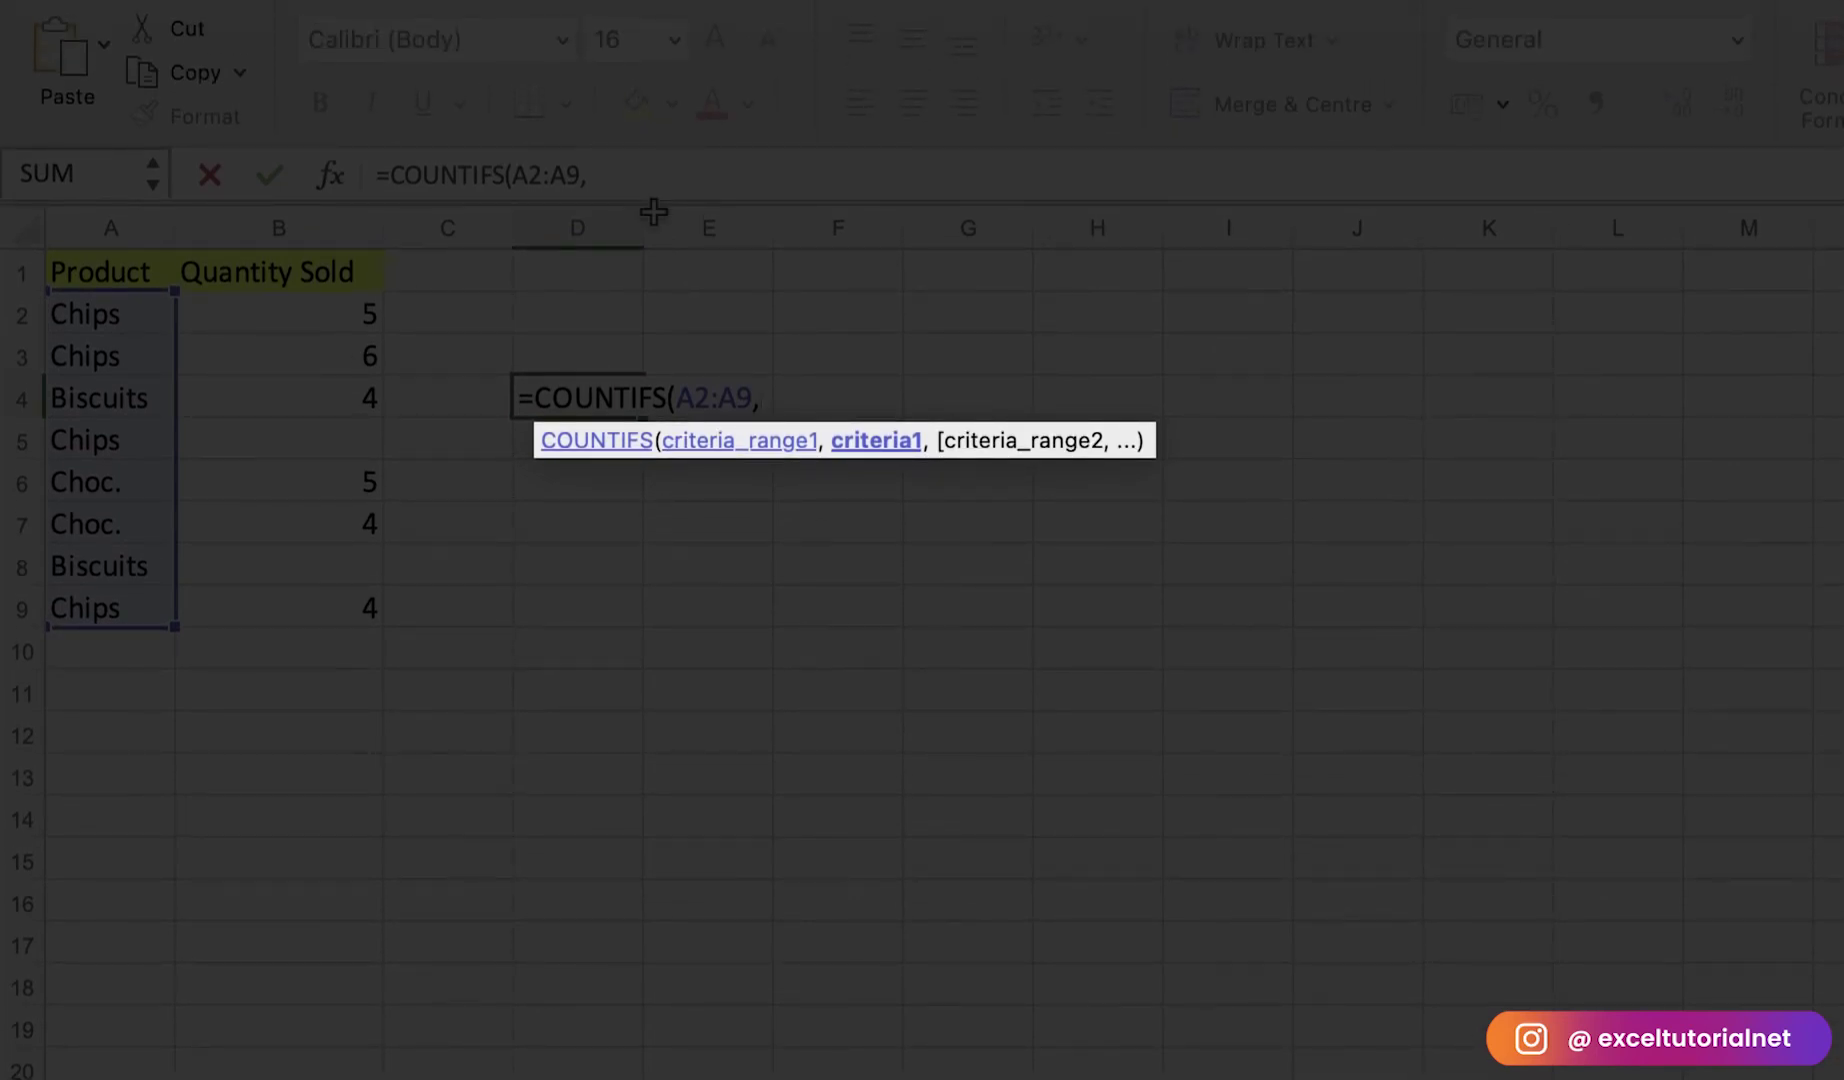
{"action": "type", "text": "\""}
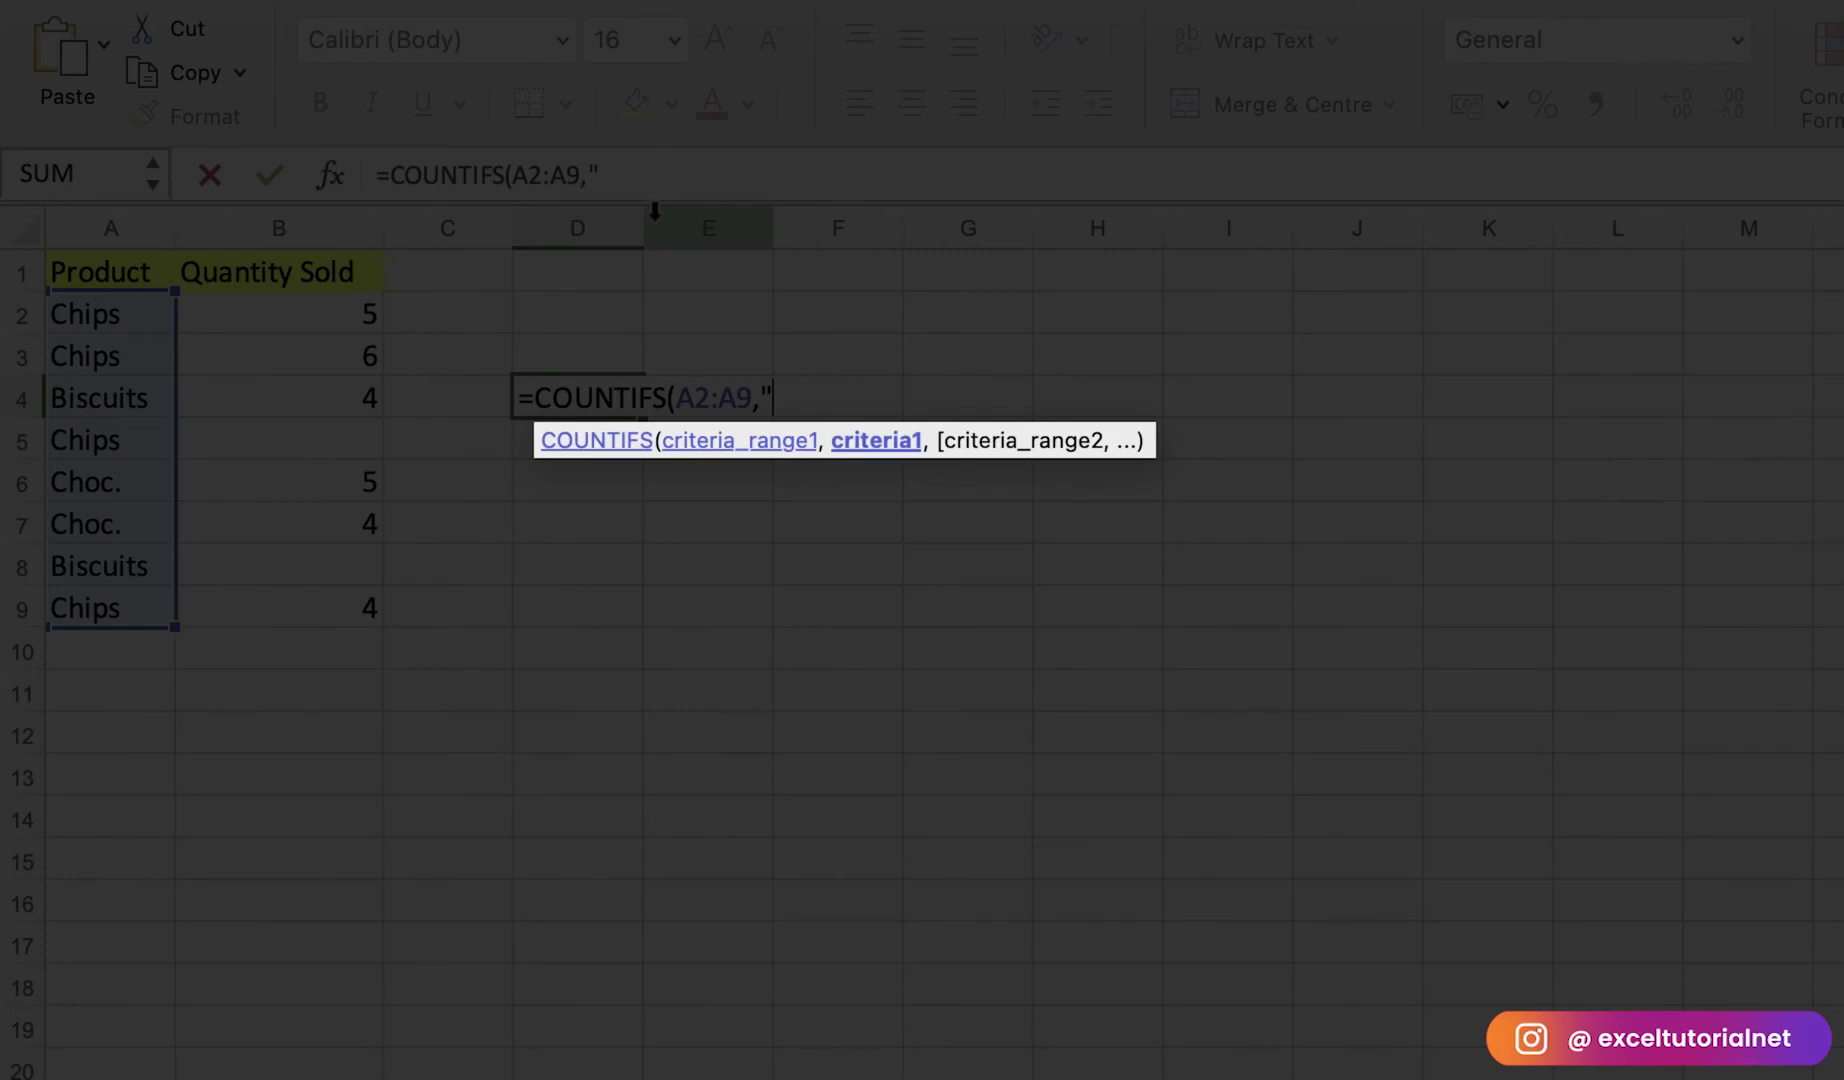
{"action": "type", "text": "Chips\""}
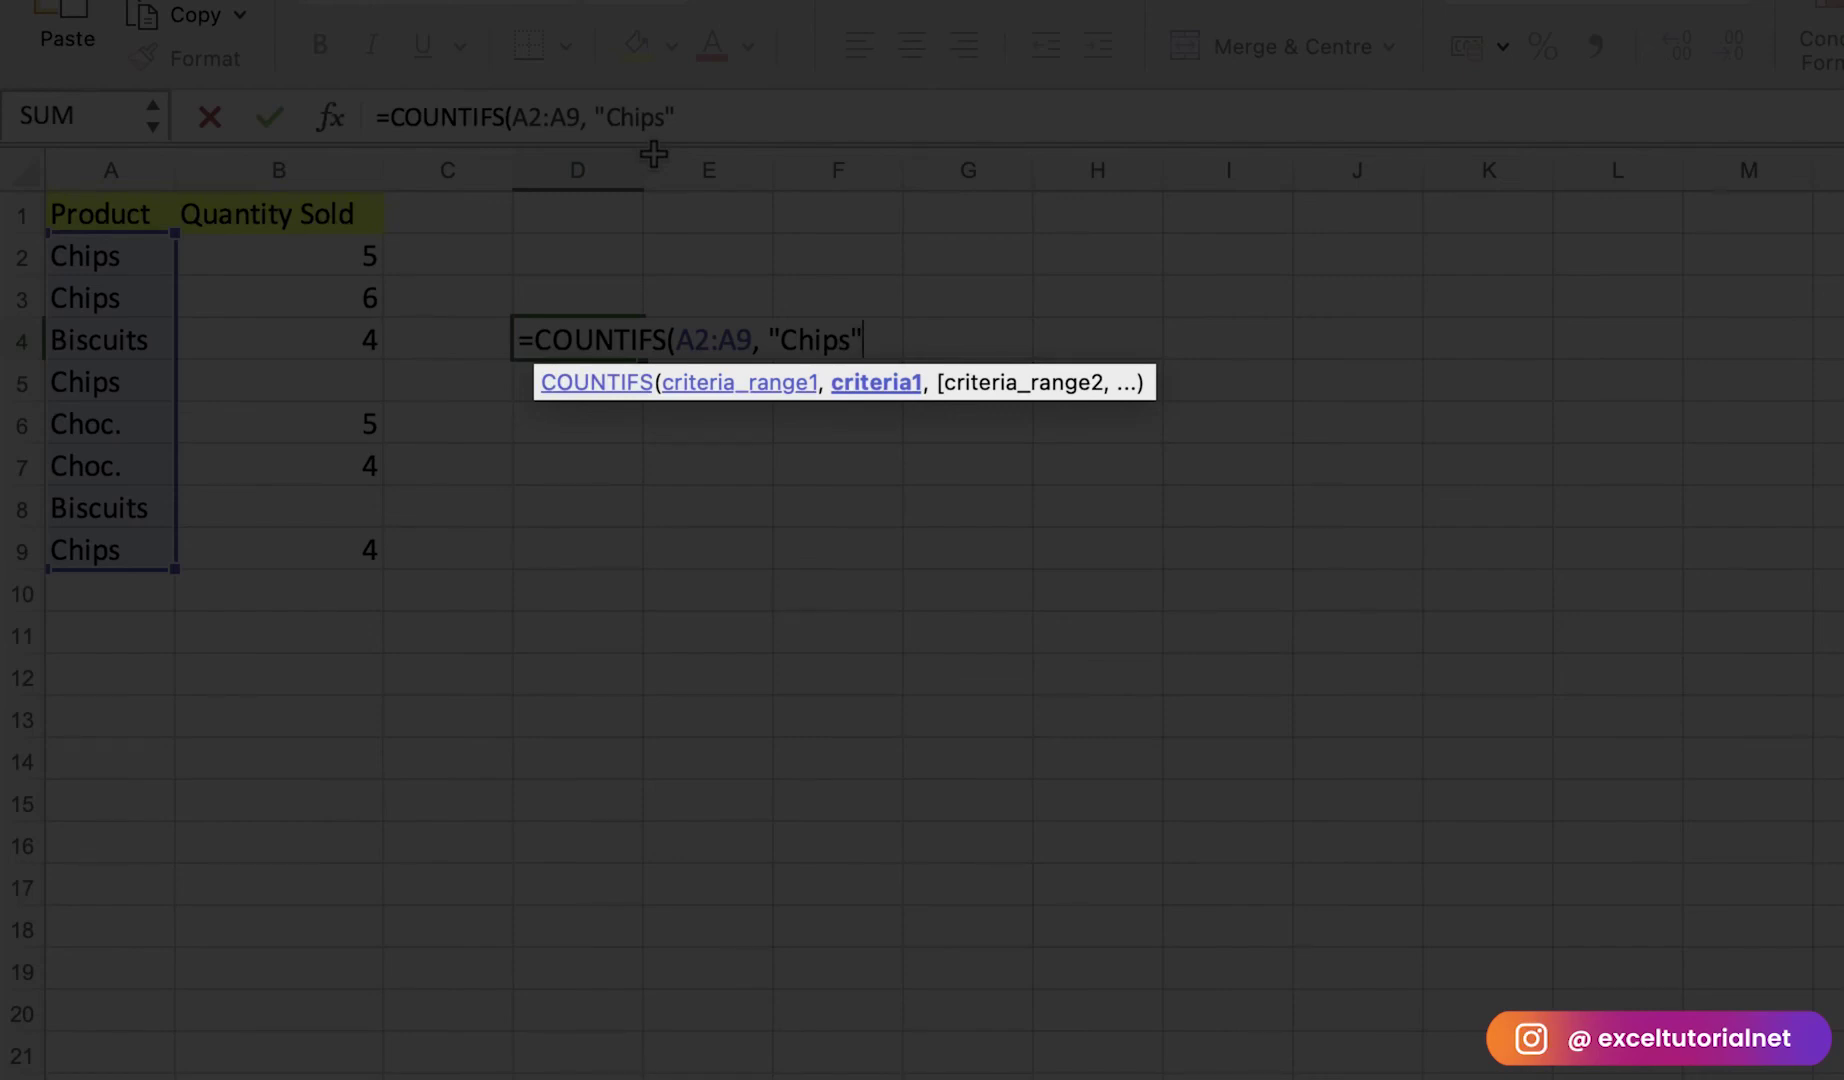
{"action": "type", "text": ","}
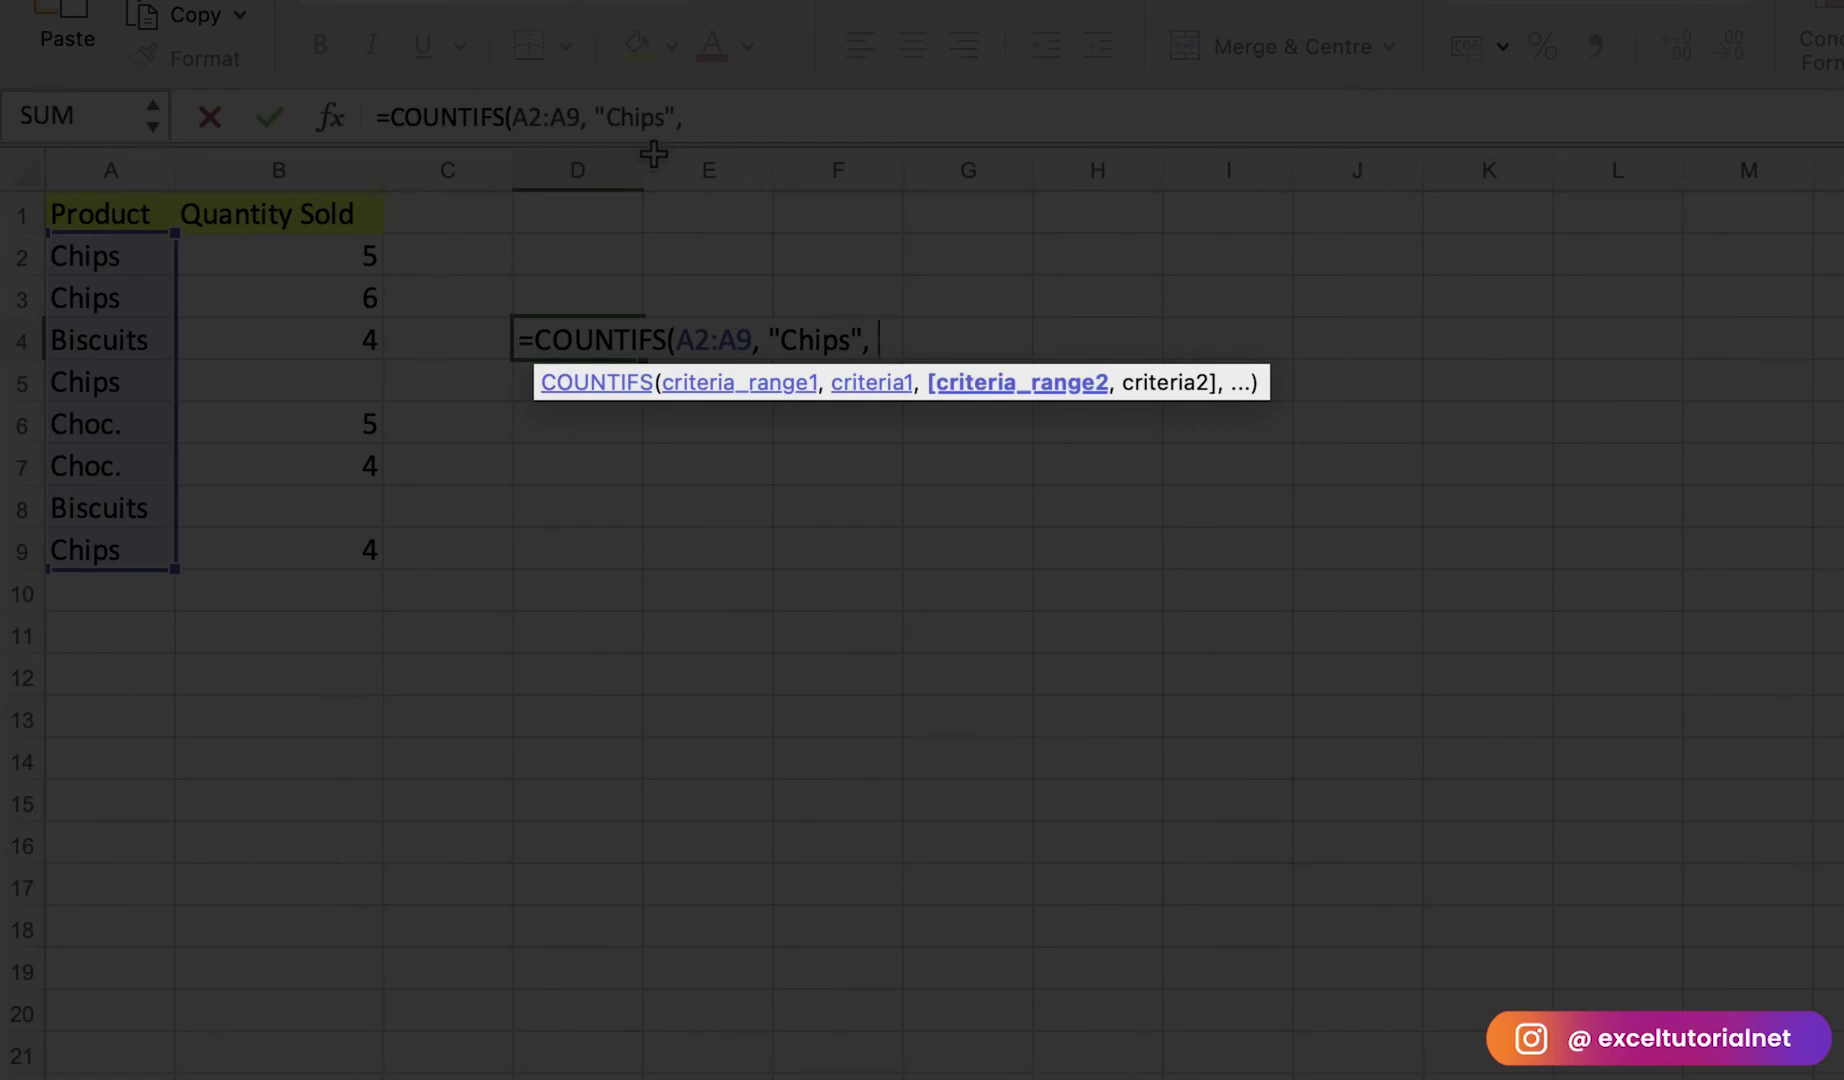
{"action": "left_click_drag", "start_coordinate": [350, 252], "coordinate": [343, 482]}
{"action": "type", "text": ", \""}
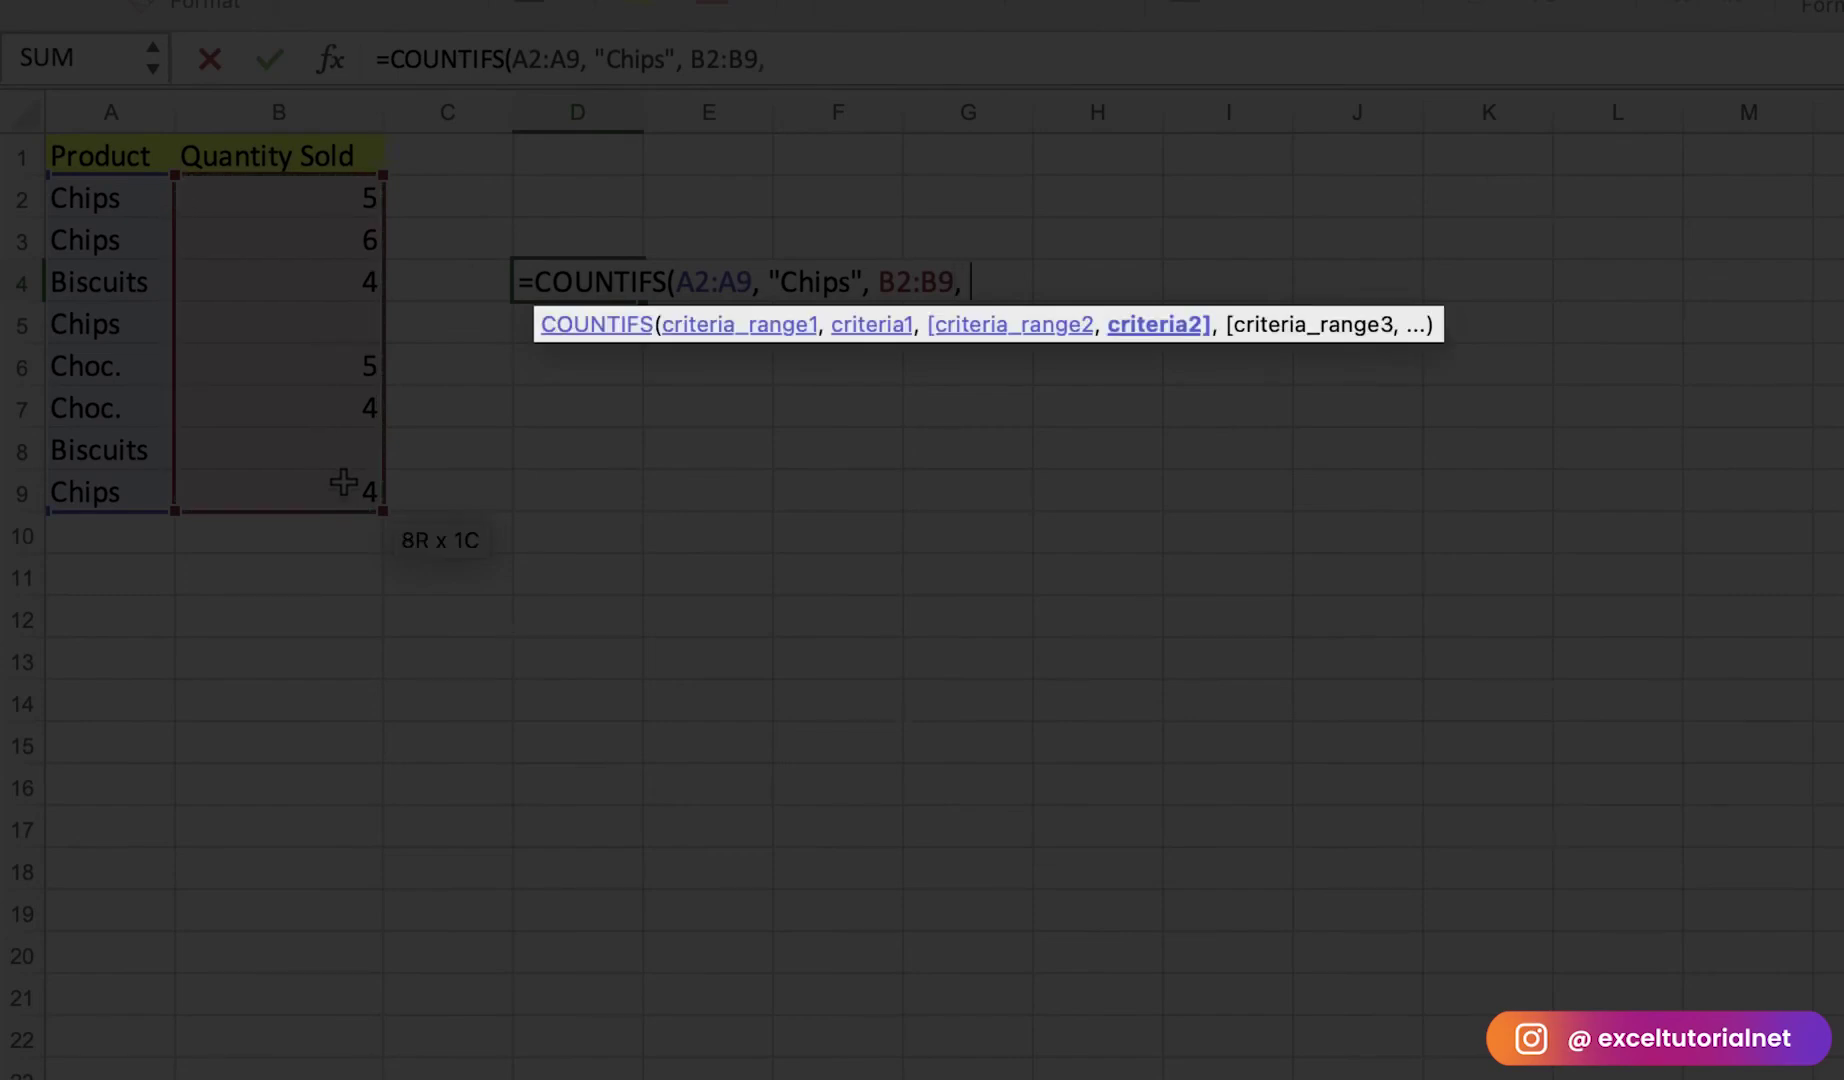
{"action": "type", "text": "\""}
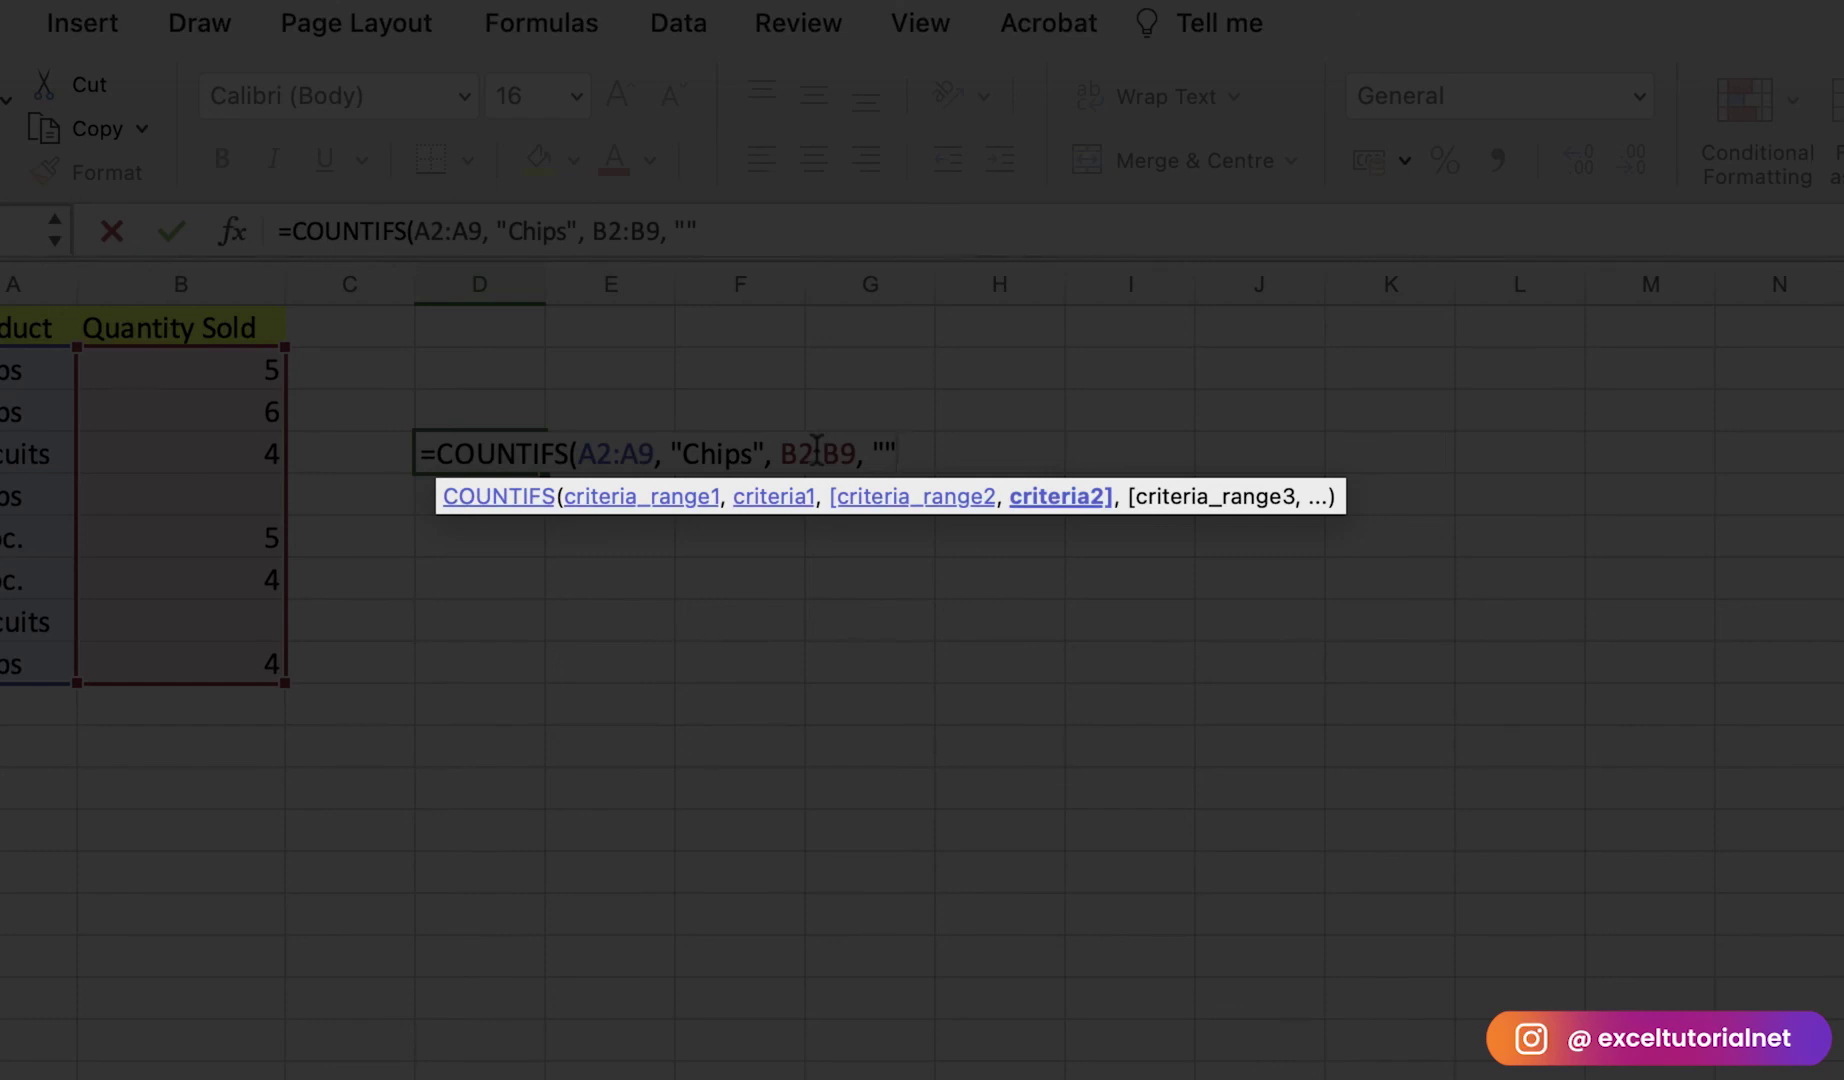
Step: Close the COUNTIFS formula in D4 and confirm it, giving 1
{"action": "type", "text": ")"}
{"action": "key", "text": "Return"}
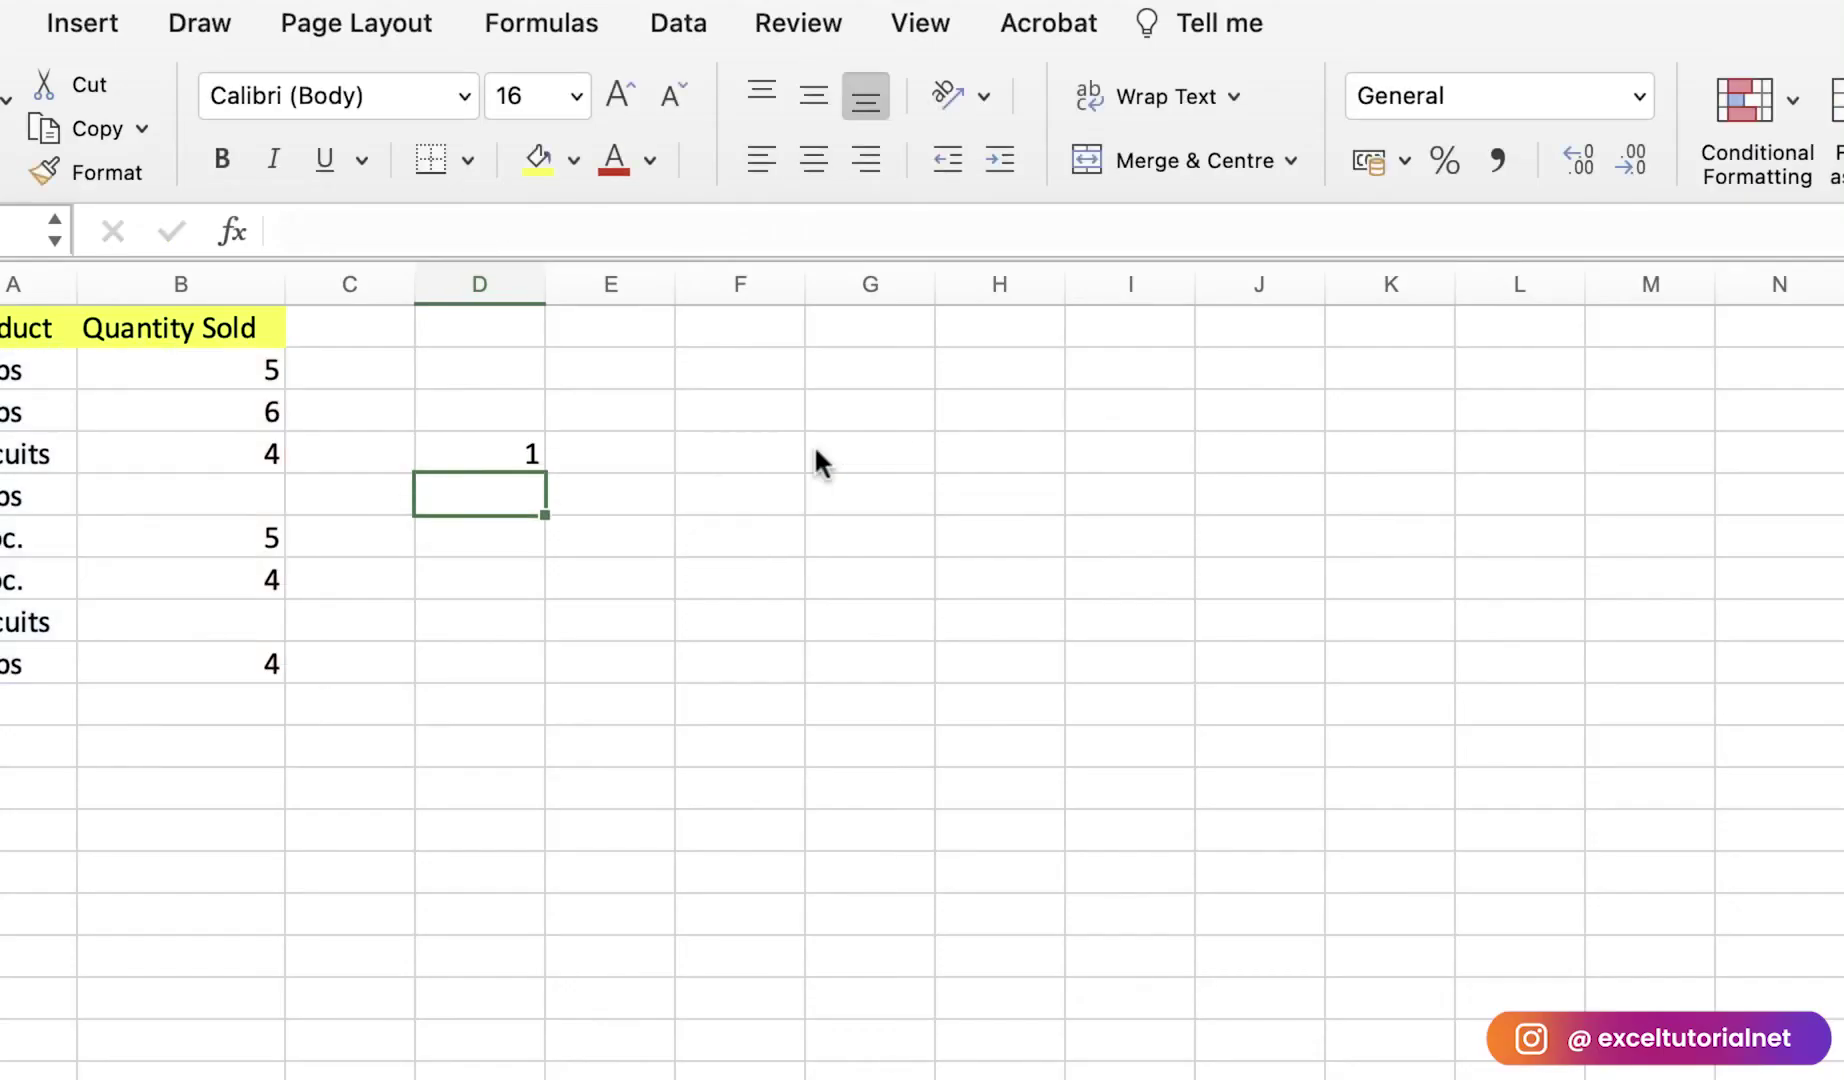
Step: Change "Chips" to "Biscuits" in D4's COUNTIFS formula; it still returns 1
{"action": "left_click", "coordinate": [641, 404]}
{"action": "left_click", "coordinate": [625, 405]}
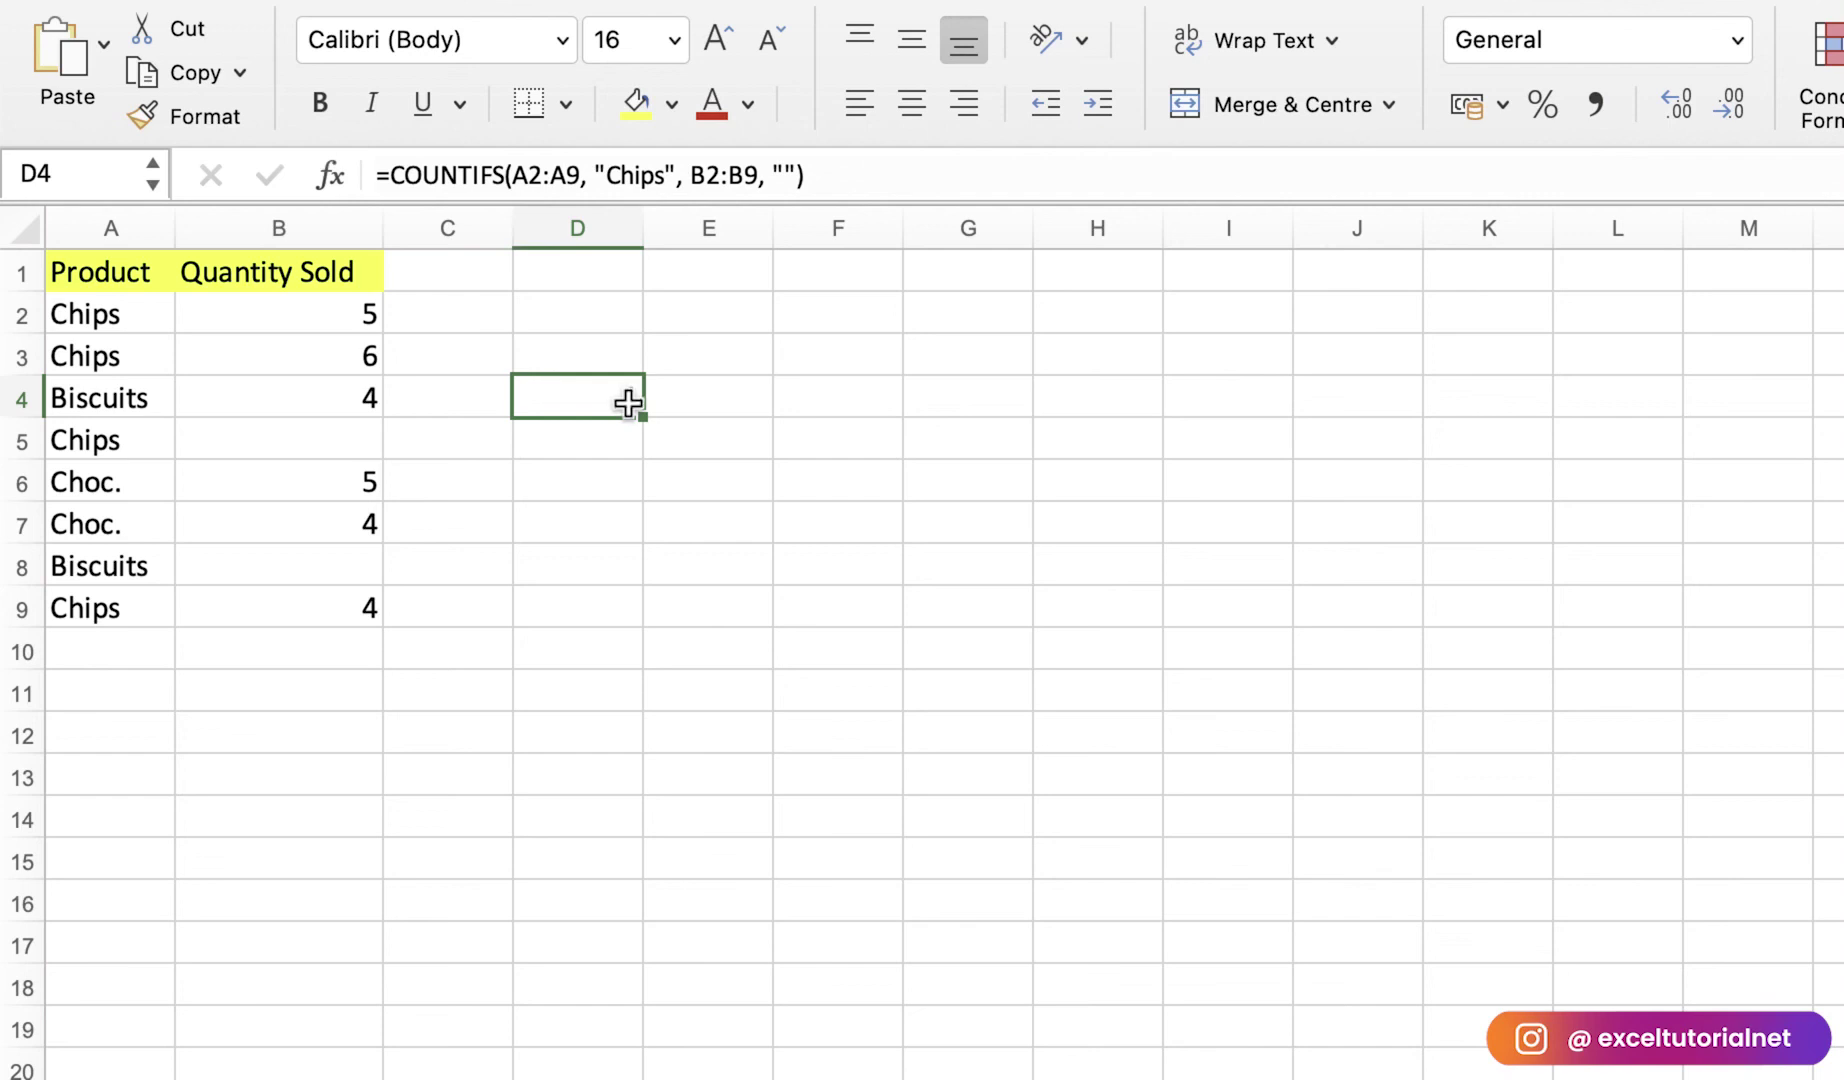
{"action": "double_click", "coordinate": [631, 402]}
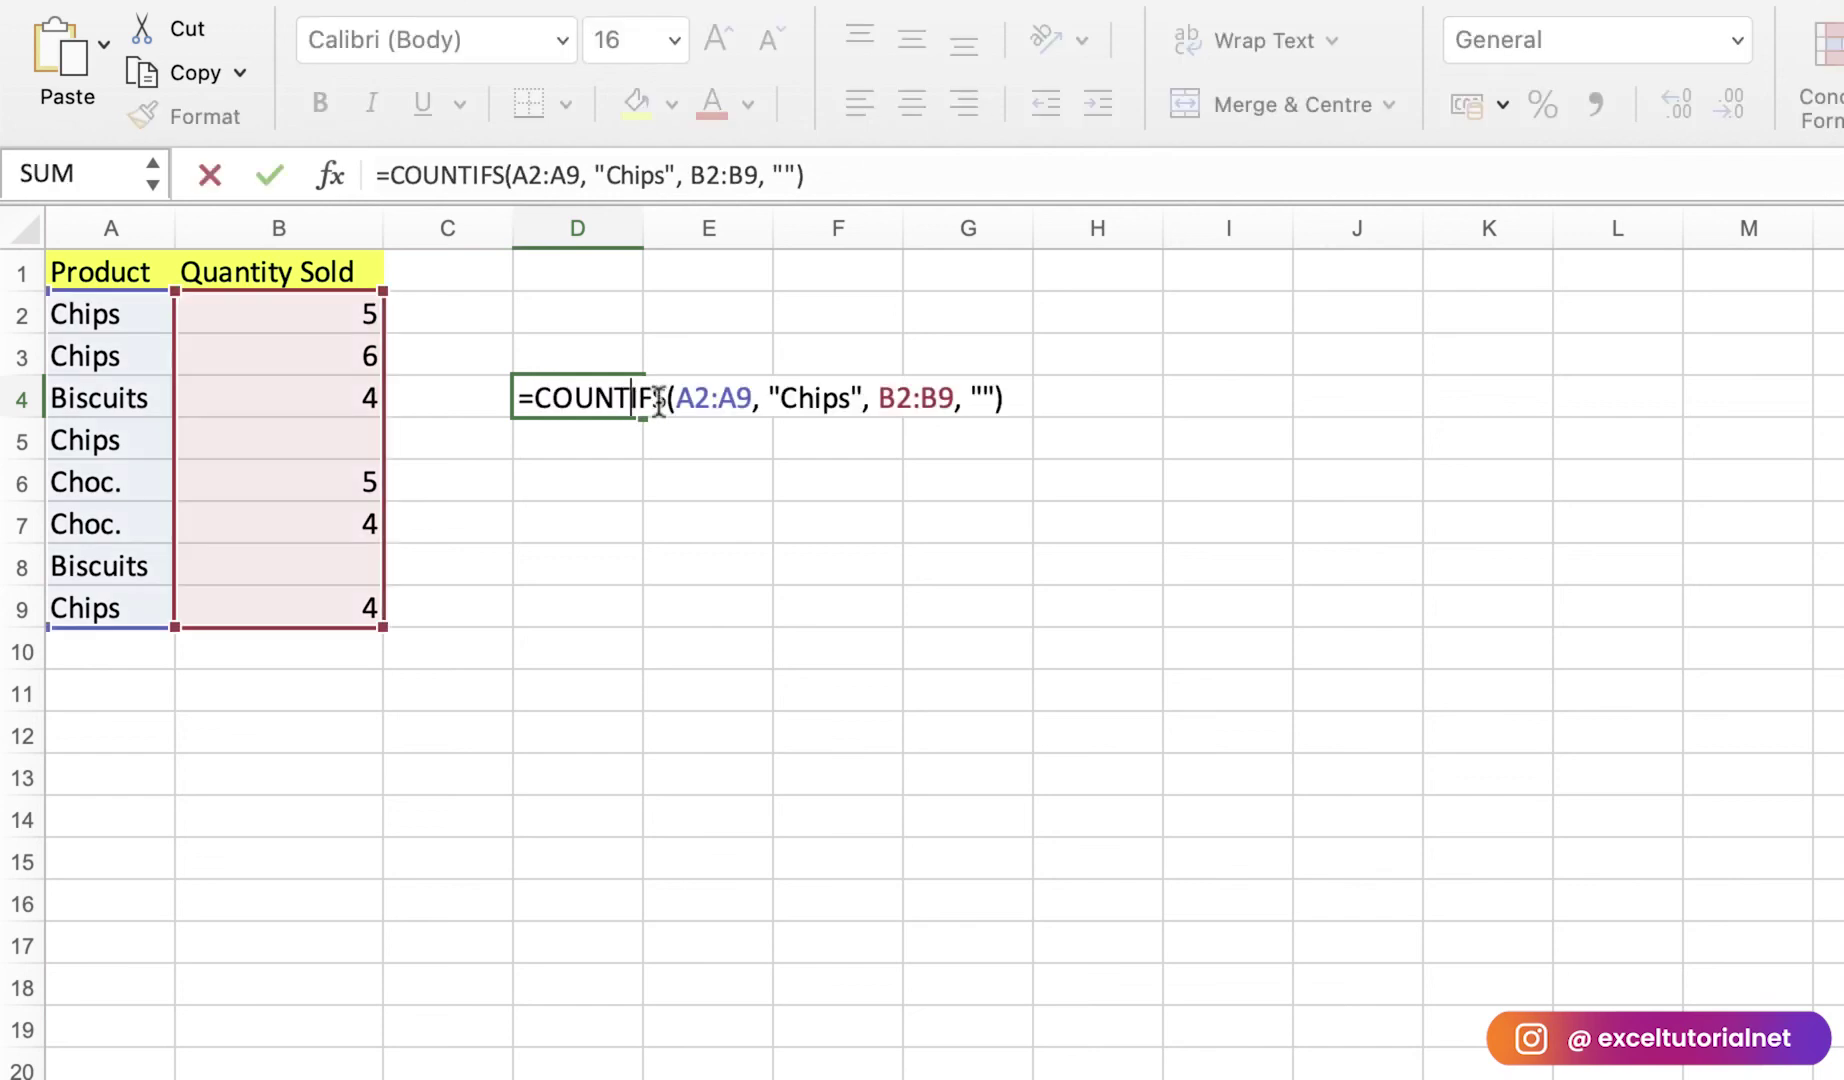
{"action": "double_click", "coordinate": [852, 398]}
{"action": "type", "text": "Bisc"}
{"action": "key", "text": "BackSpace"}
{"action": "key", "text": "BackSpace"}
{"action": "key", "text": "BackSpace"}
{"action": "type", "text": "iscuits"}
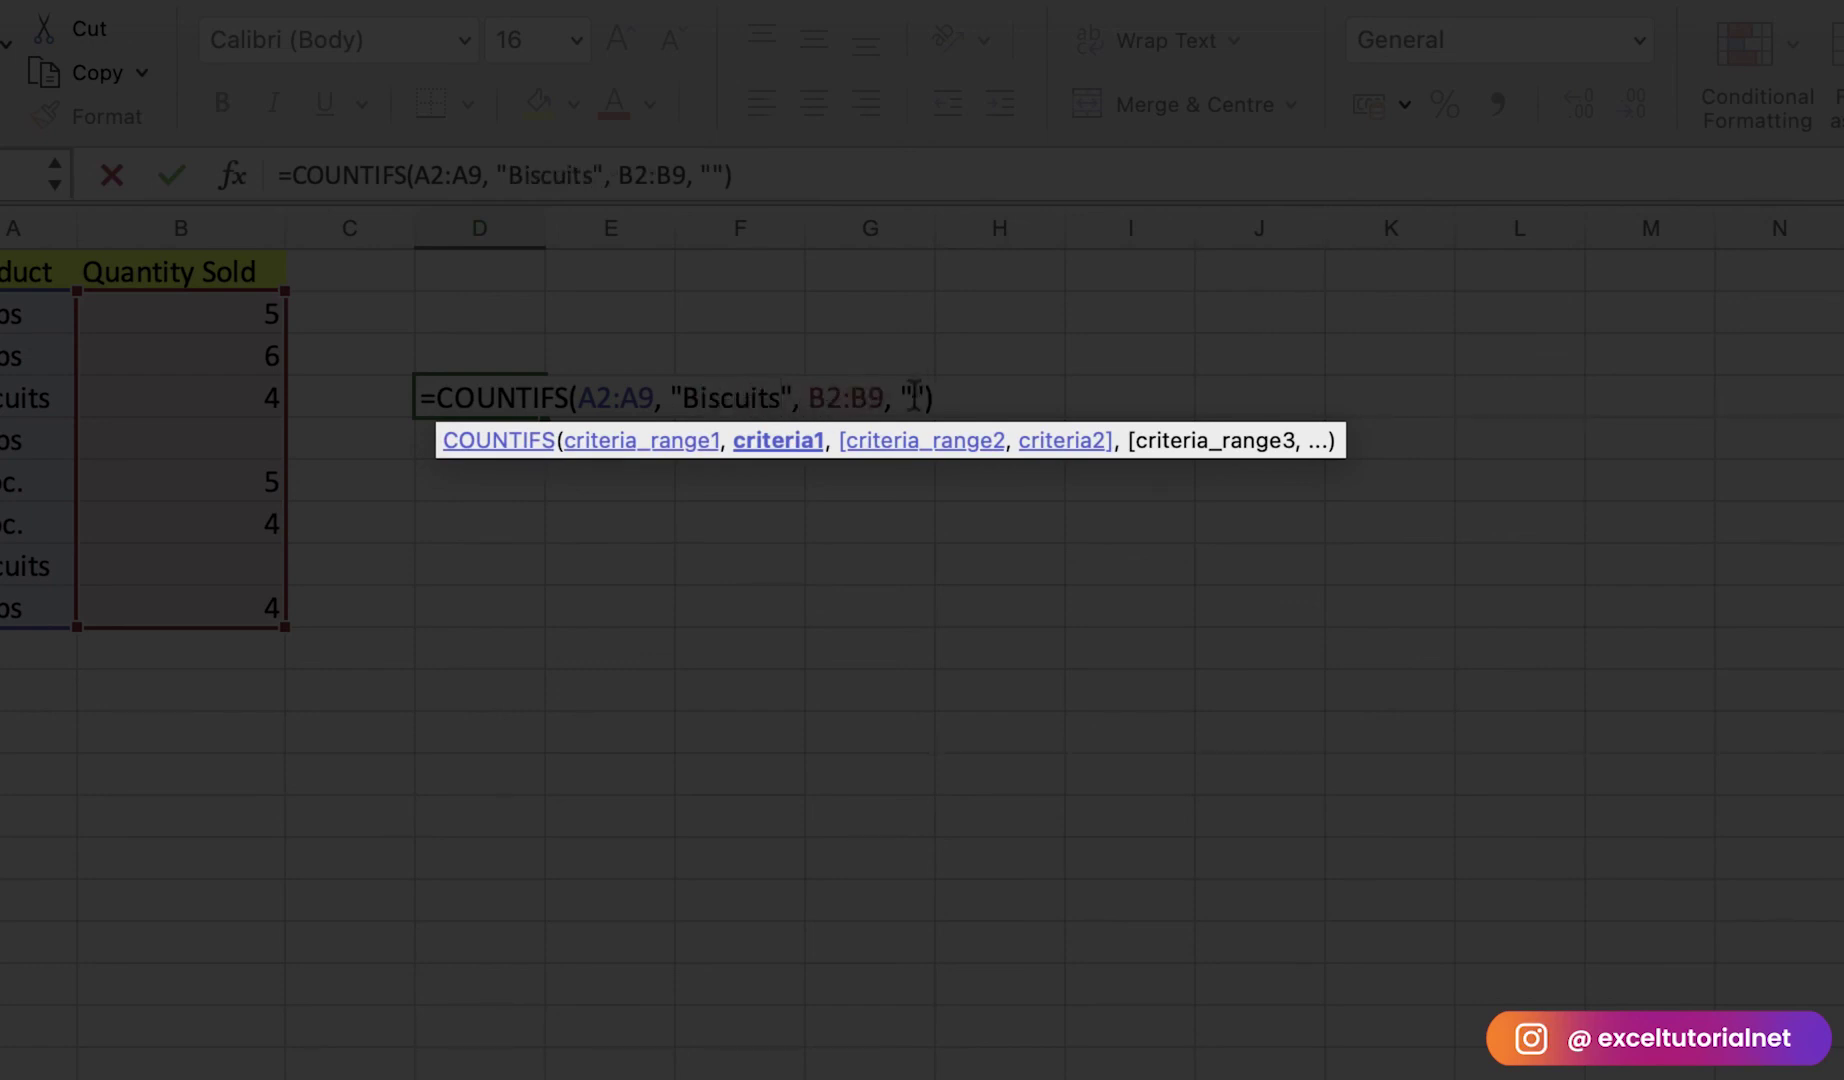
{"action": "left_click", "coordinate": [950, 398]}
{"action": "key", "text": "Return"}
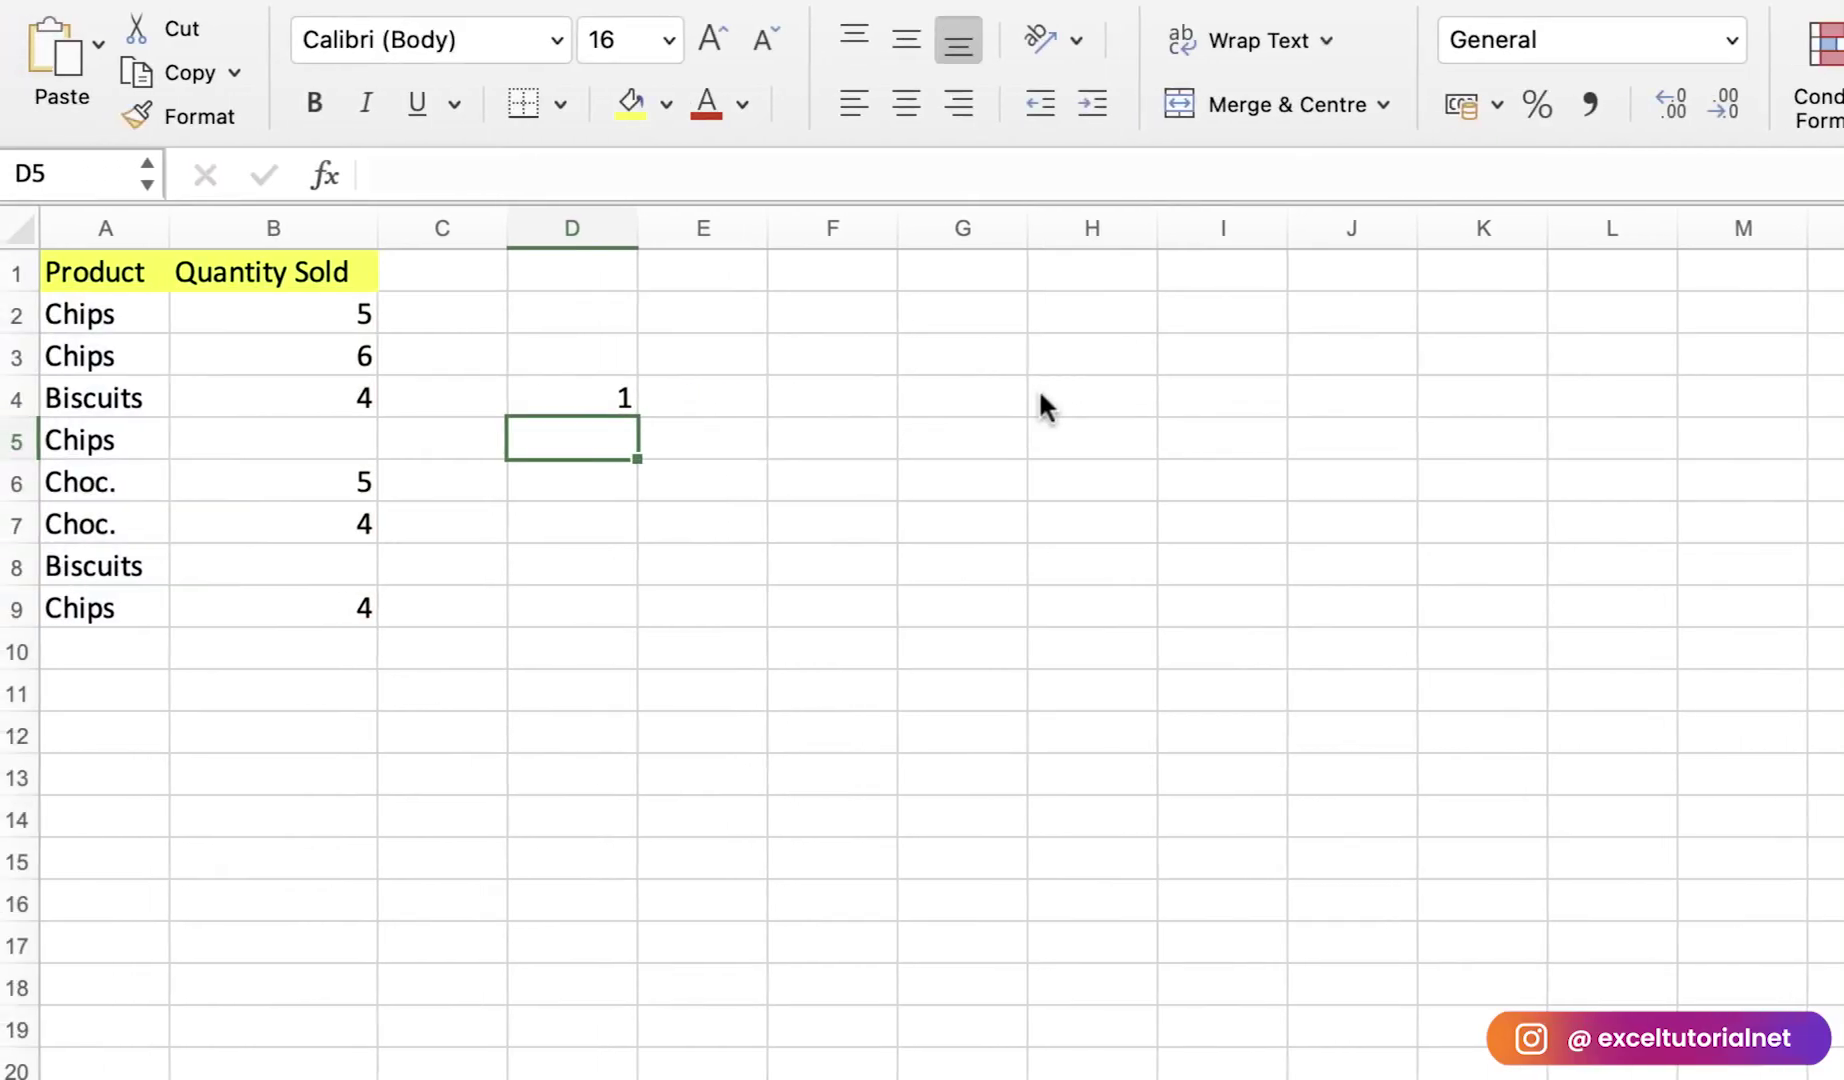
{"action": "left_click", "coordinate": [500, 398]}
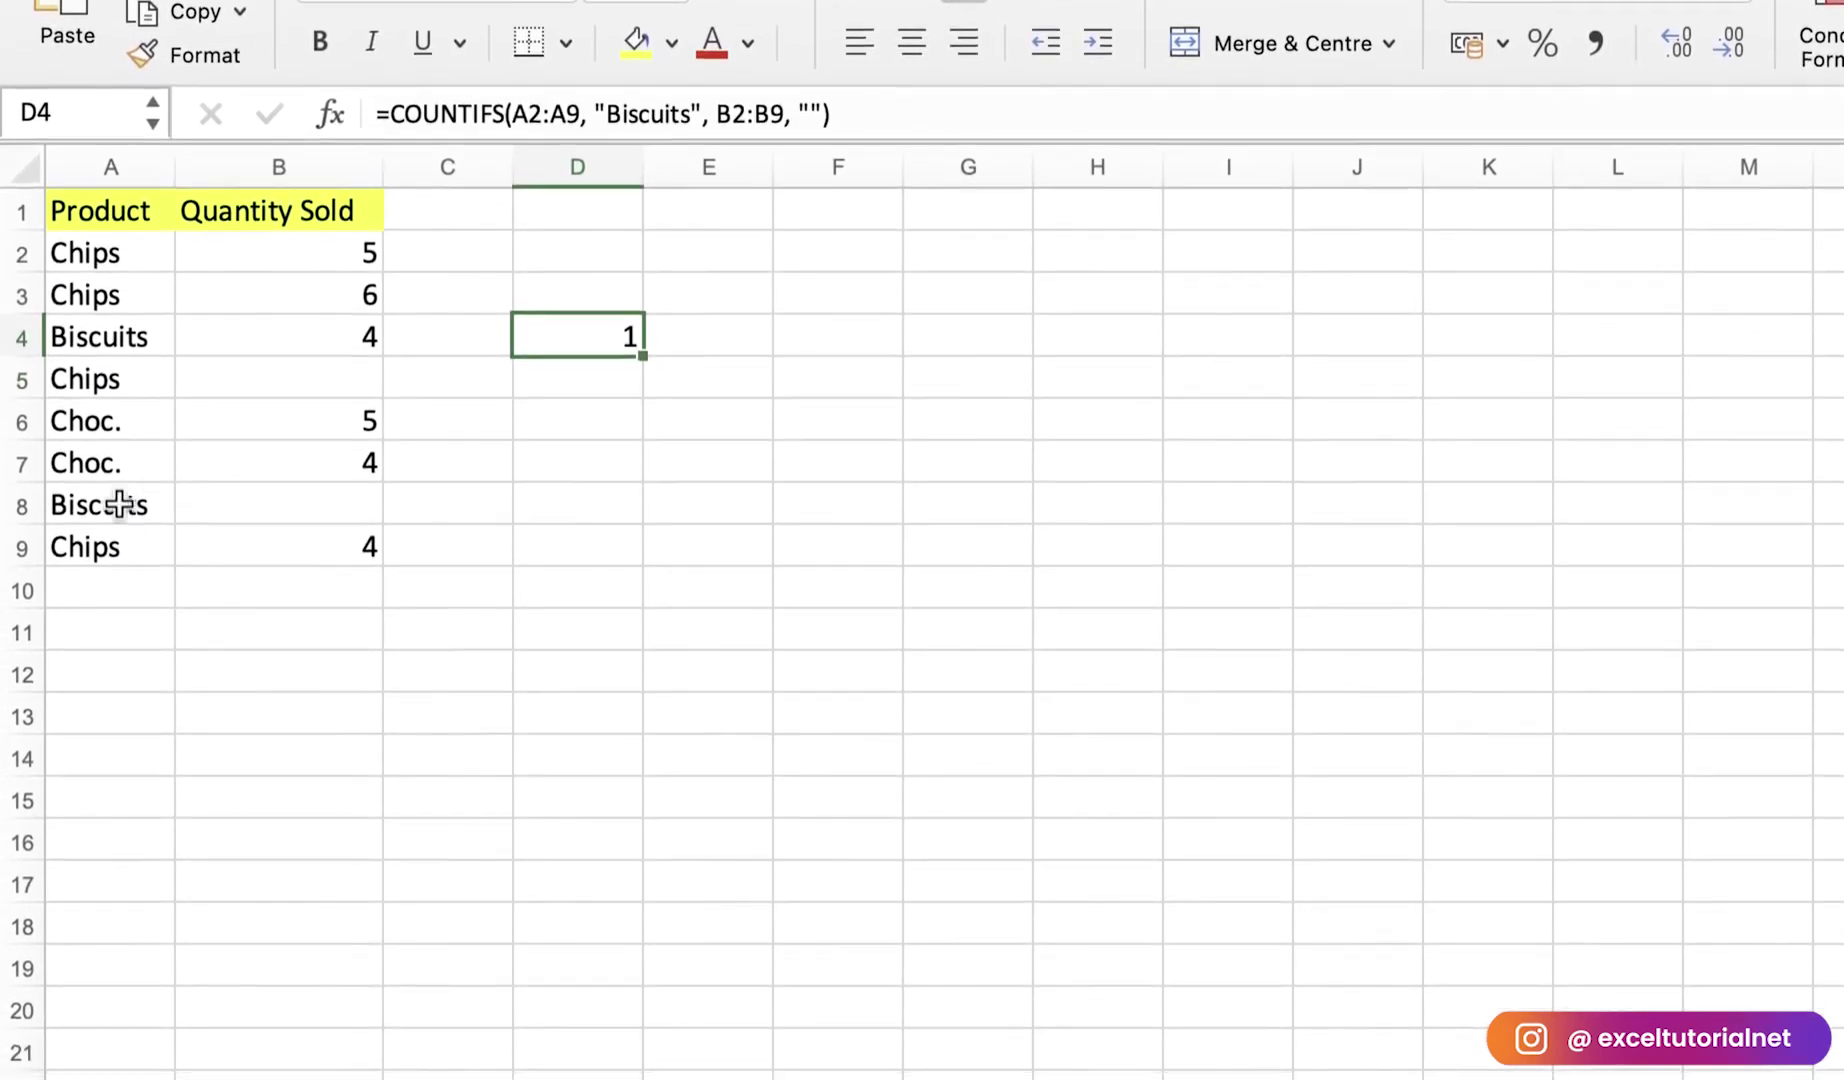
{"action": "left_click_drag", "start_coordinate": [120, 505], "coordinate": [304, 513]}
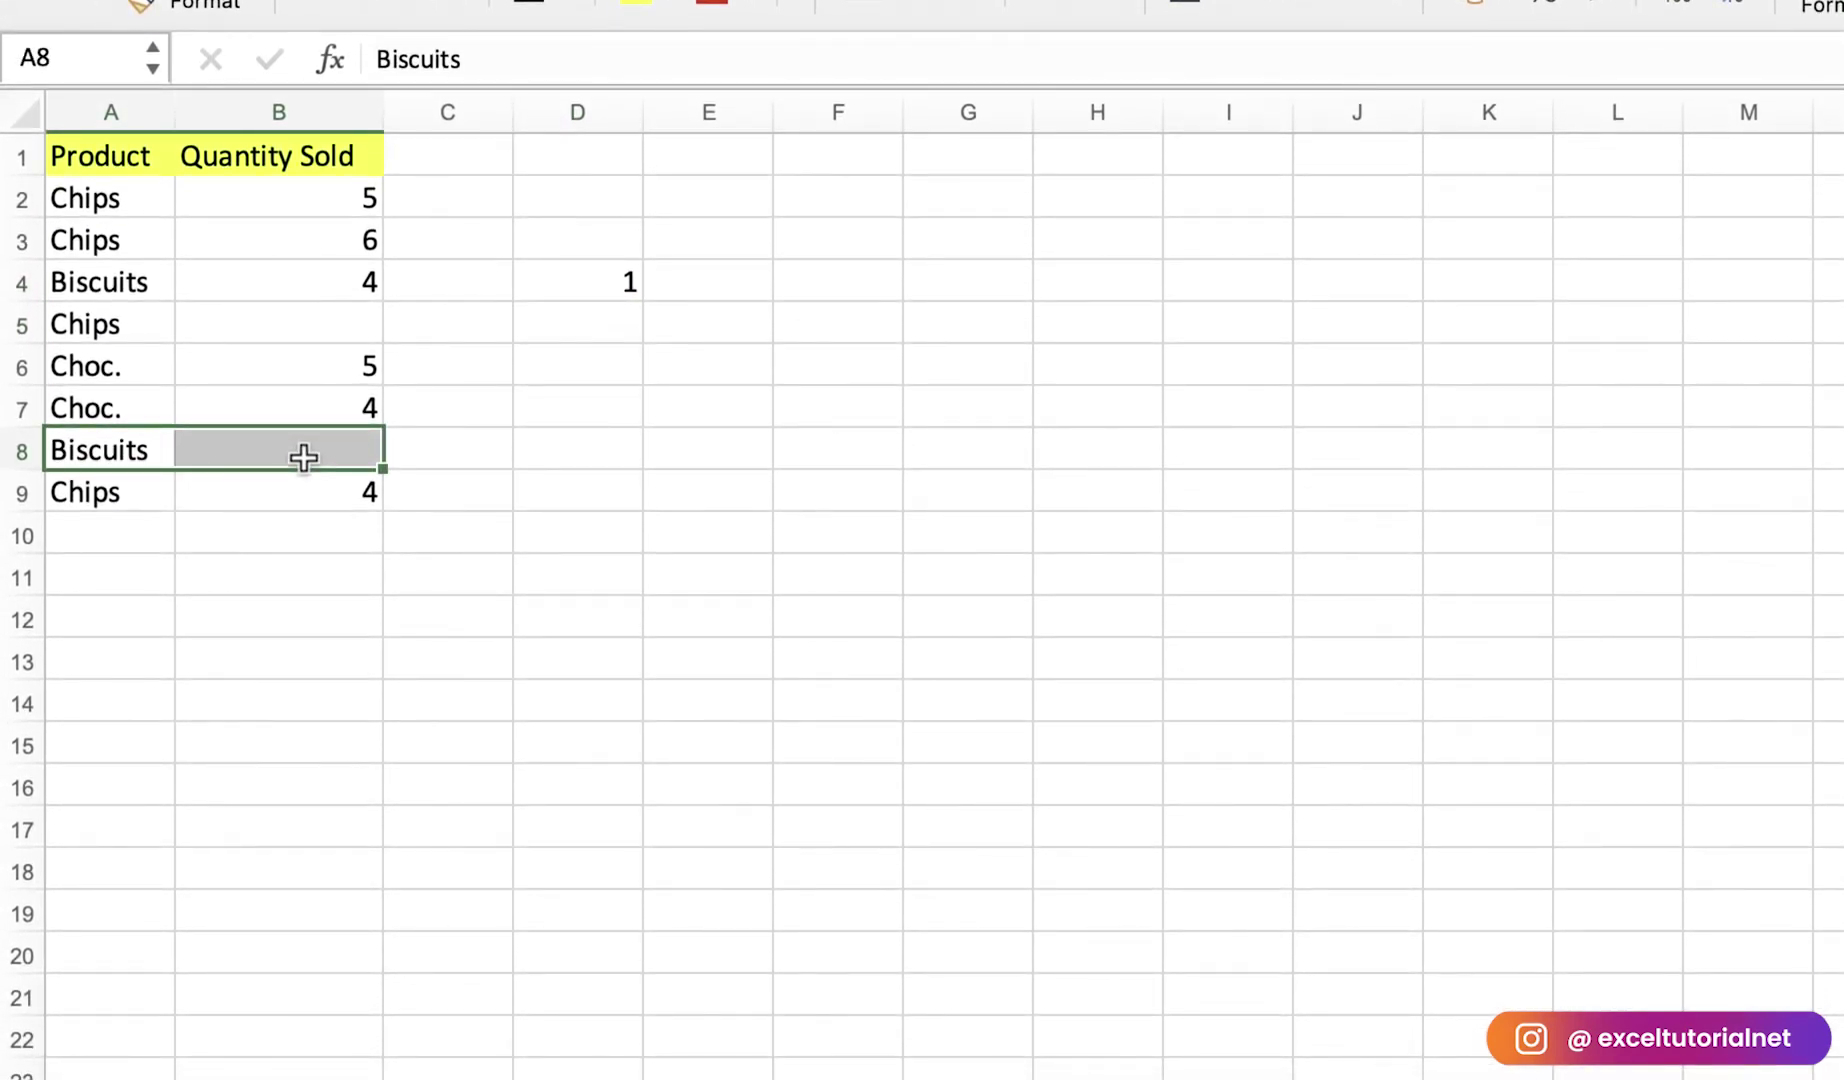